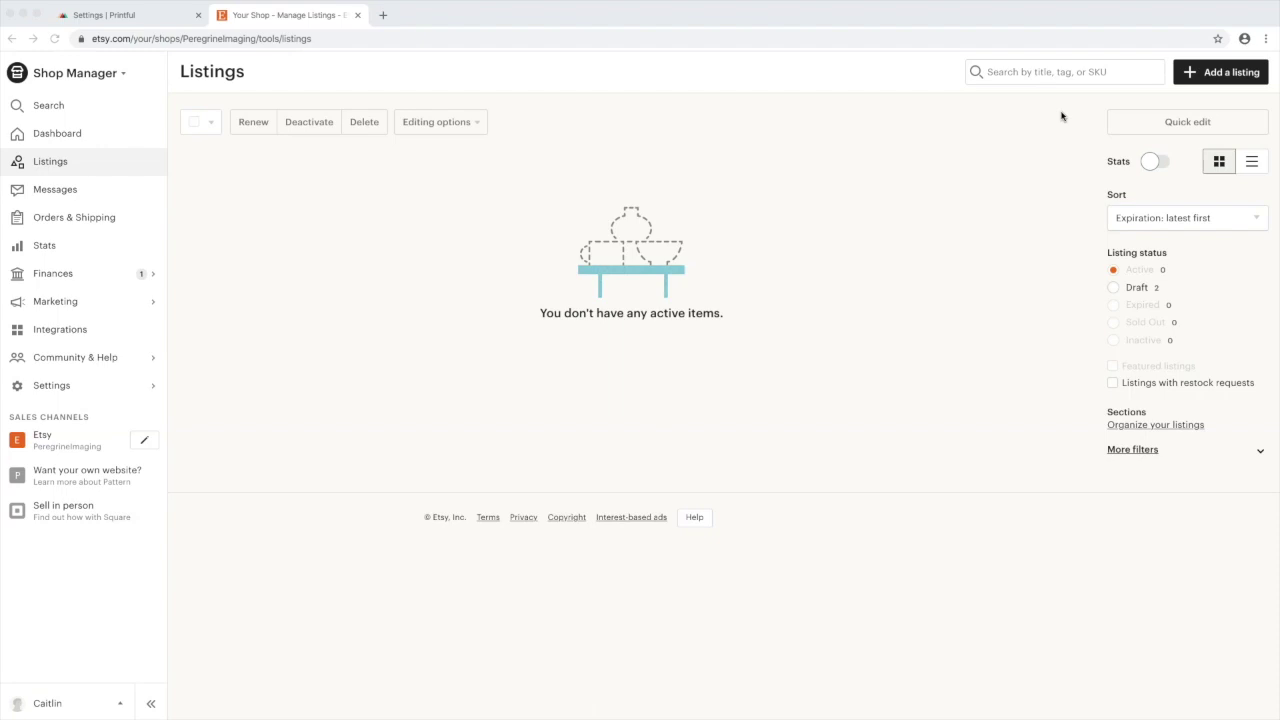
# Start a new listing and add the DRAFT placeholder image as its photo
pyautogui.click(1217, 80)
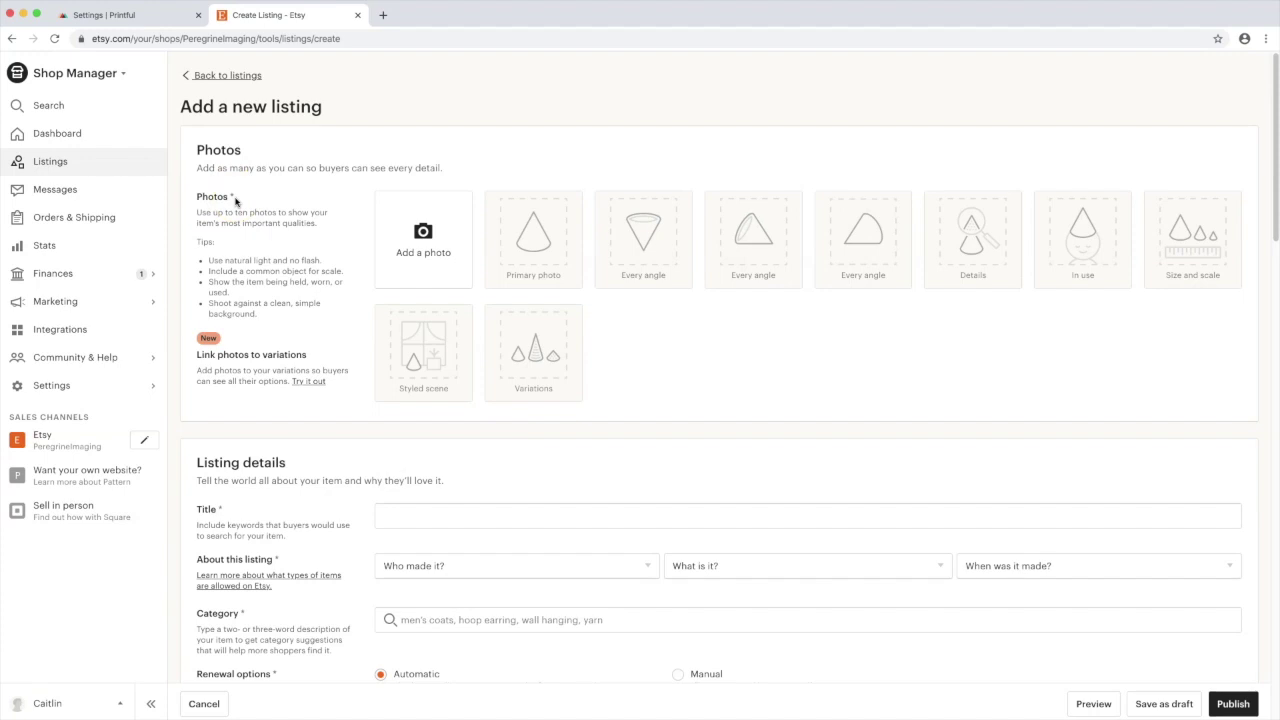
pyautogui.click(423, 240)
pyautogui.doubleClick(500, 84)
# Title the listing "AOP Pillow" and describe it as "I did", "A finished product" and "Made To Order"
pyautogui.scroll(-3, 757, 200)
pyautogui.click(757, 194)
pyautogui.write('AOP Pillow')
pyautogui.click(586, 347)
pyautogui.click(586, 372)
pyautogui.click(737, 346)
pyautogui.click(737, 371)
pyautogui.click(1000, 346)
pyautogui.click(1000, 371)
# Set the listing's category to Pillowcases and its primary color to "I offer more than one"
pyautogui.click(531, 413)
pyautogui.write('pillow')
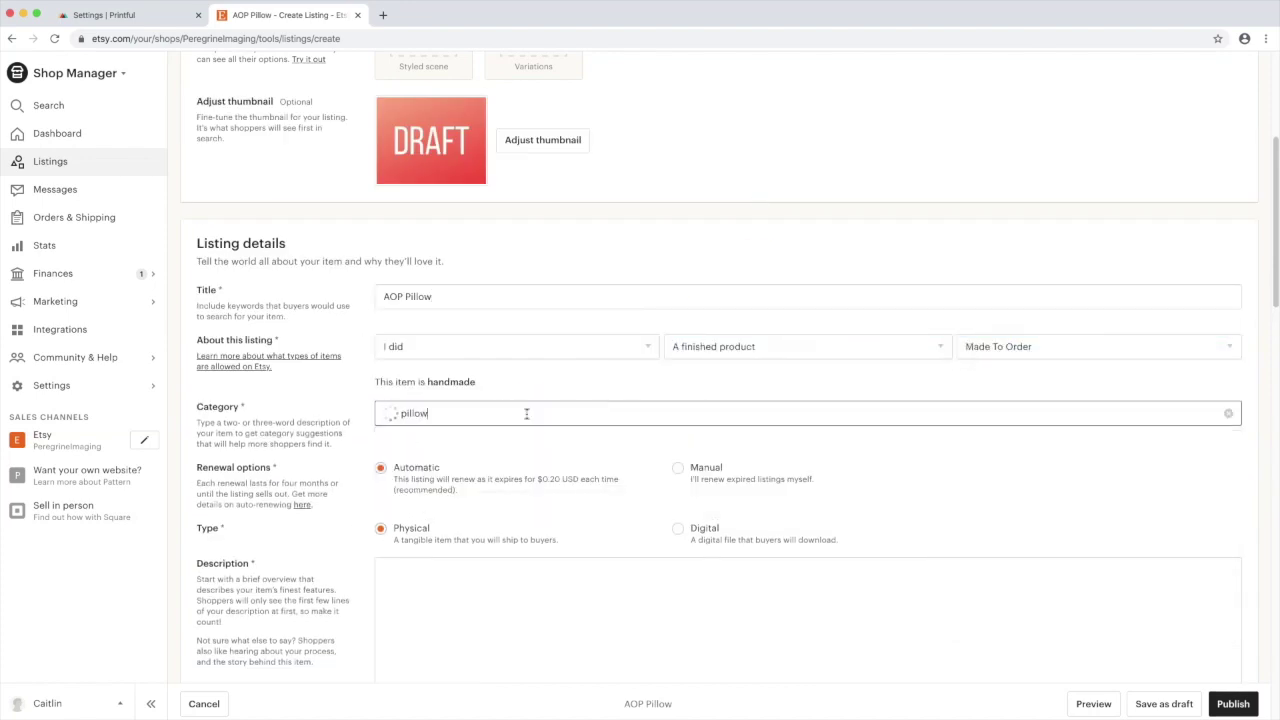
pyautogui.click(470, 459)
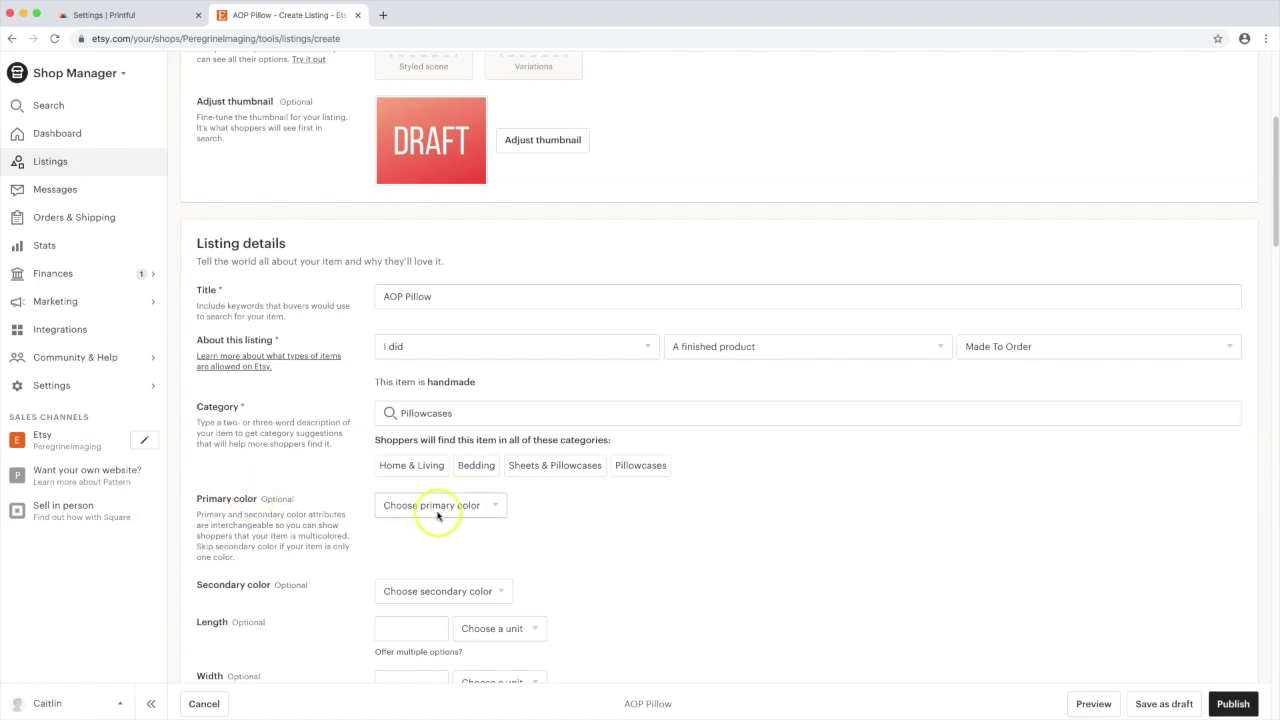
pyautogui.click(440, 508)
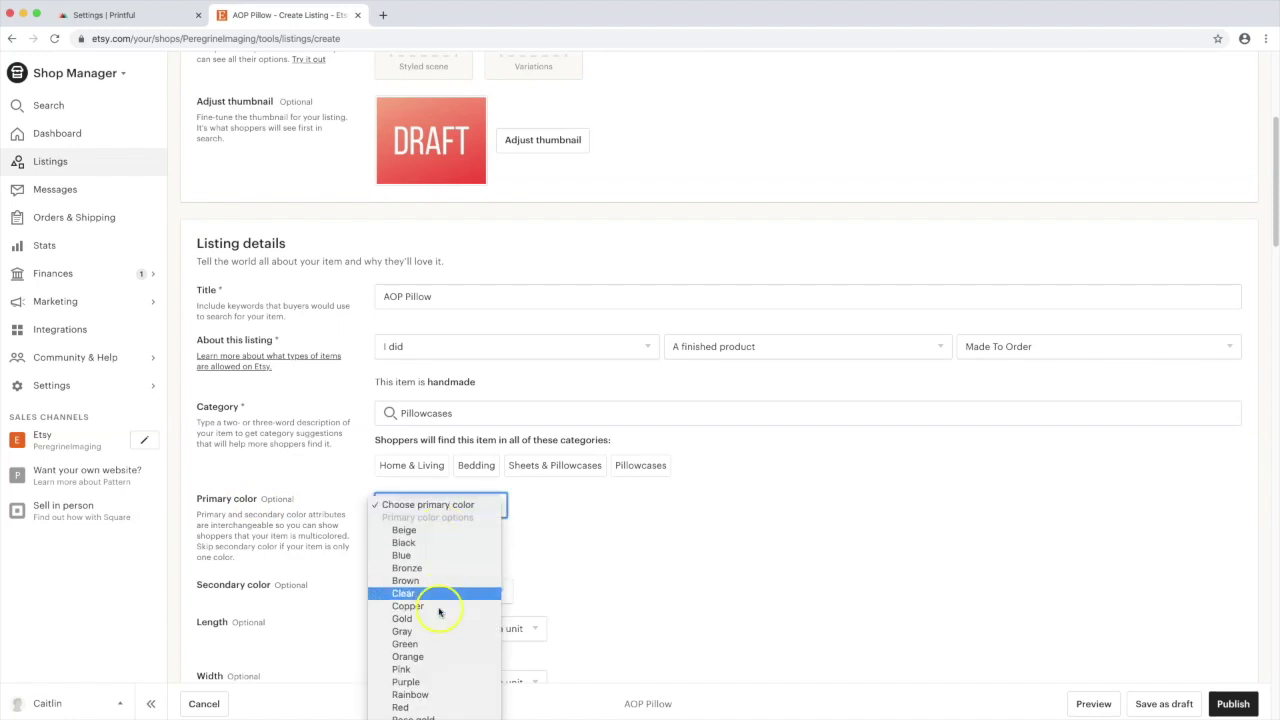
pyautogui.scroll(-2, 440, 594)
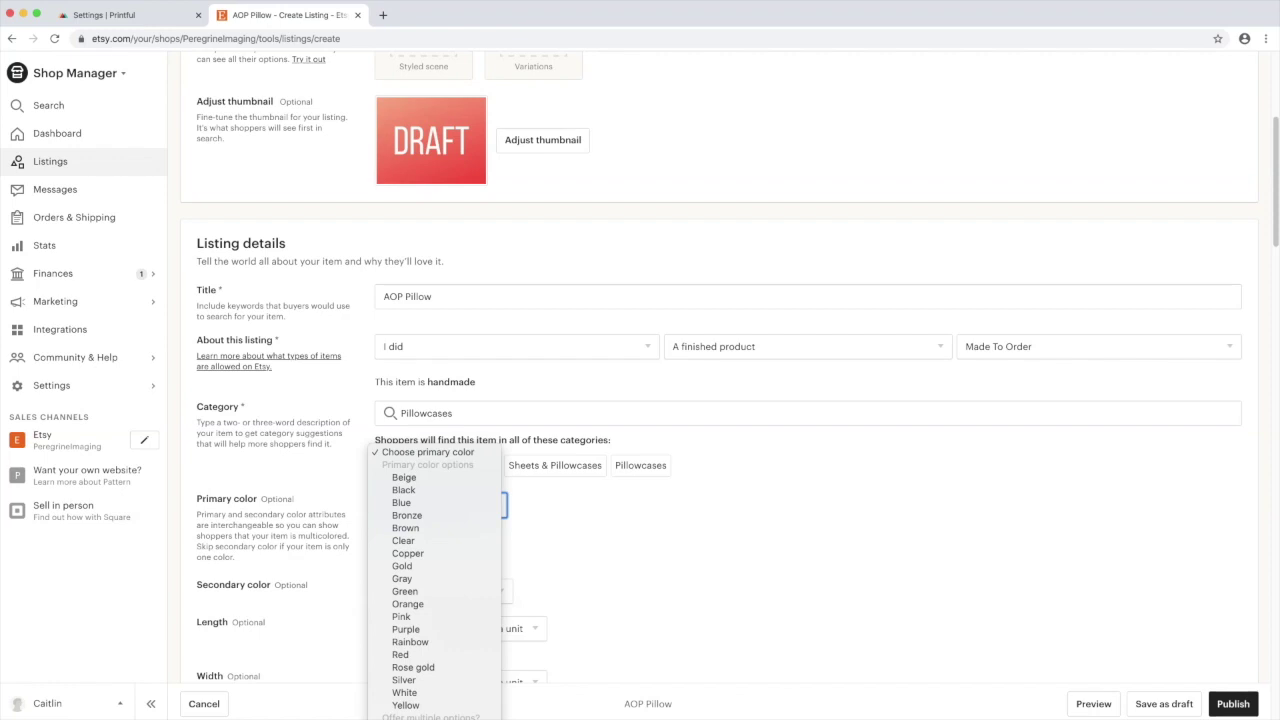
pyautogui.click(430, 716)
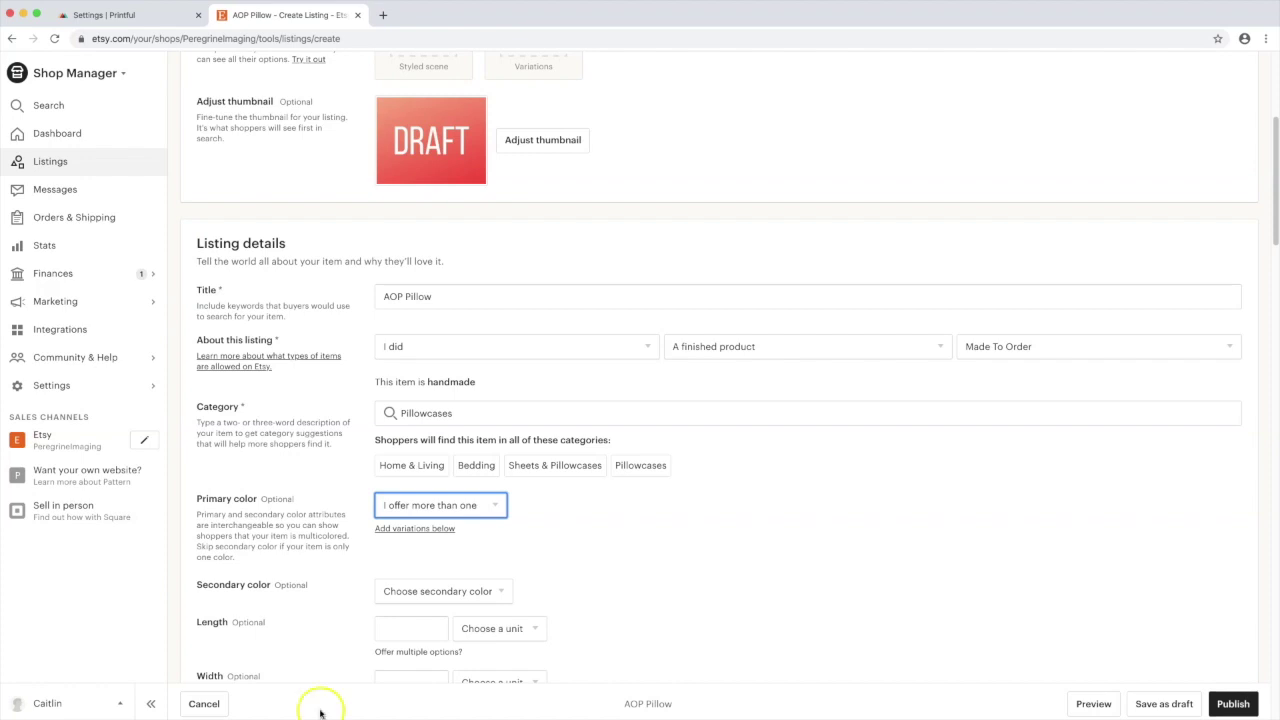
# Enter the listing description "Multiple color options on pillows."
pyautogui.moveTo(1266, 149); pyautogui.dragTo(1265, 400)
pyautogui.click(771, 229)
pyautogui.write('Multiple color options on pillows.')
pyautogui.click(392, 352)
# Set the listing's price to $40 and its quantity to 99
pyautogui.moveTo(1270, 388); pyautogui.dragTo(1266, 557)
pyautogui.click(423, 125)
pyautogui.write('40')
pyautogui.click(409, 186)
pyautogui.write('99')
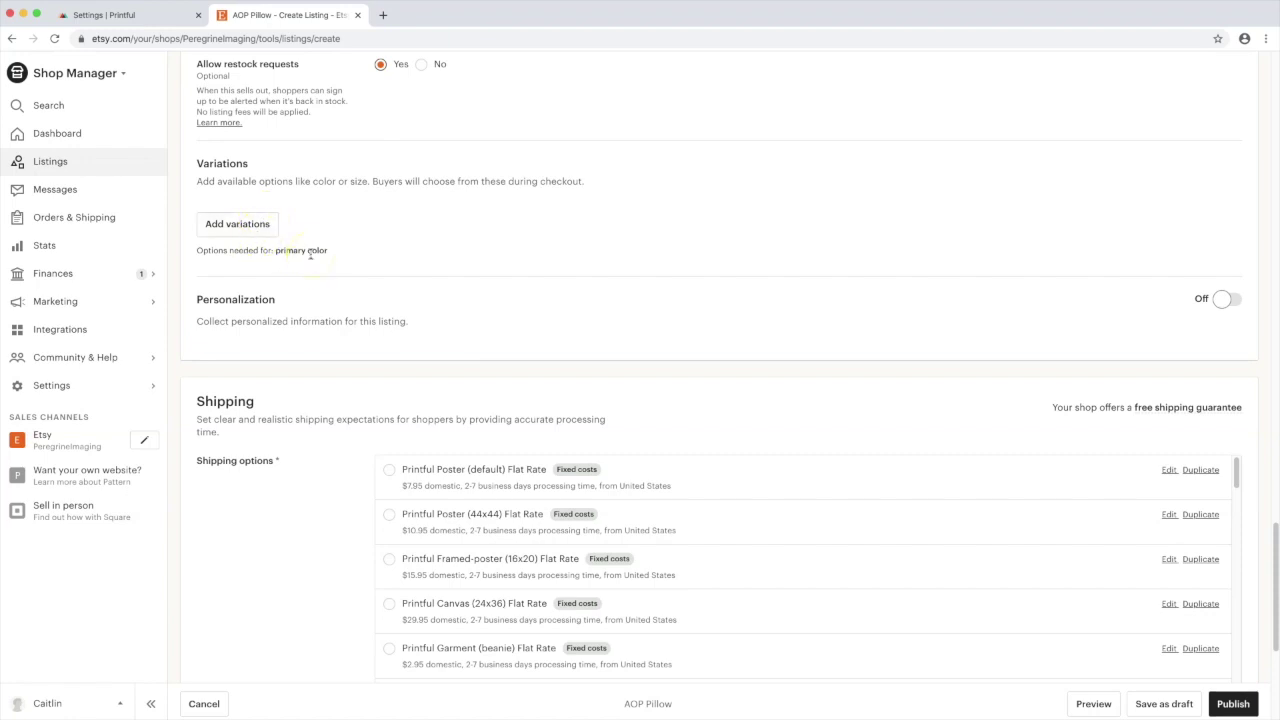
# Add Black, Red and Blue as primary color options in the listing's variations
pyautogui.click(236, 223)
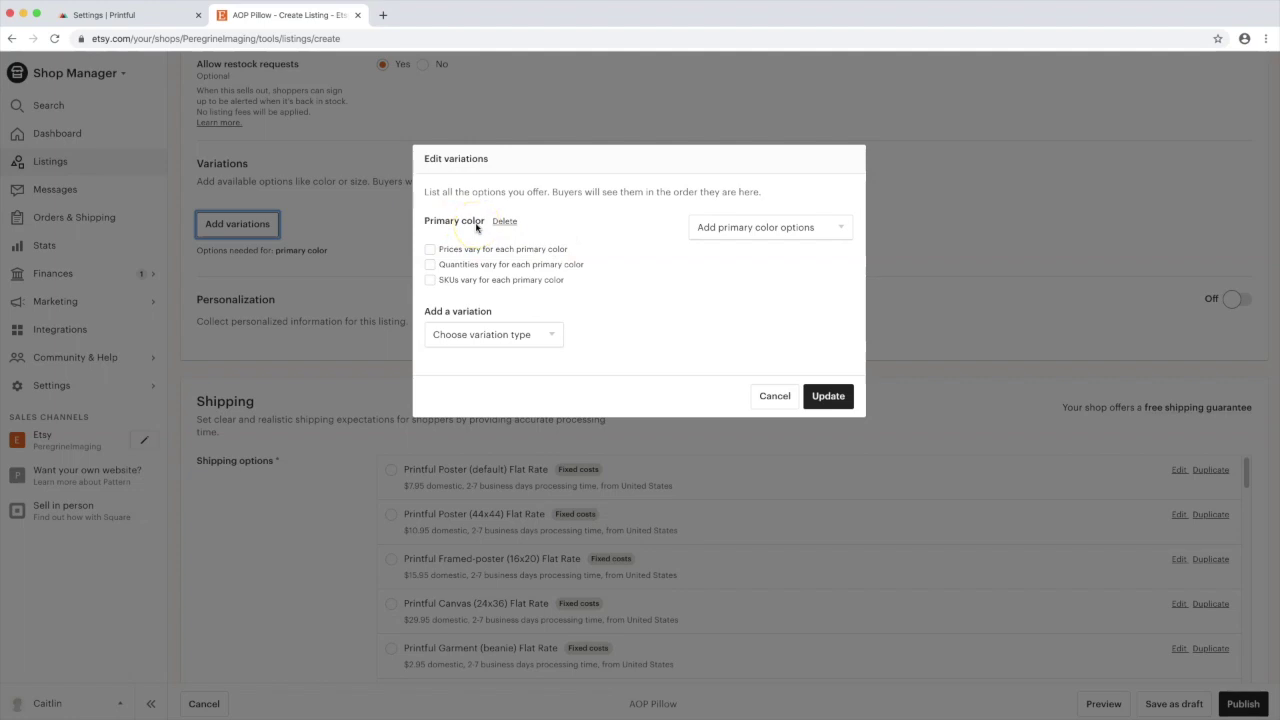
pyautogui.click(736, 229)
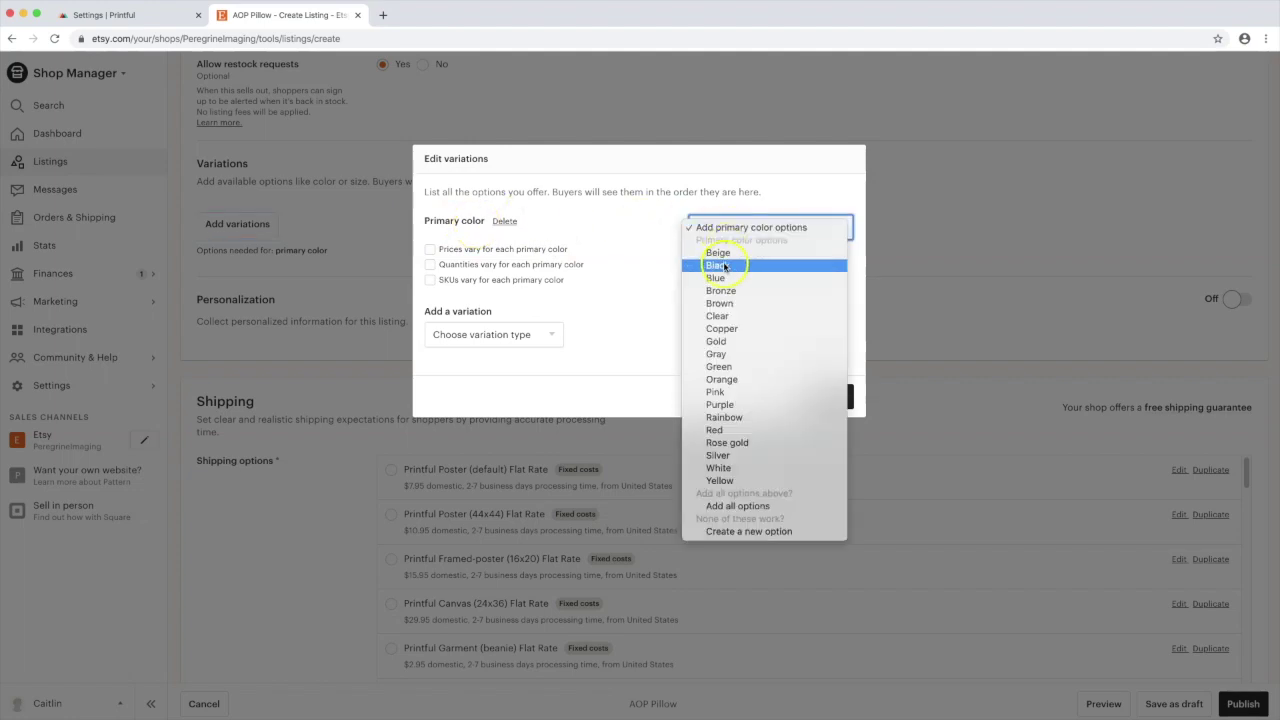
pyautogui.click(722, 266)
pyautogui.click(727, 232)
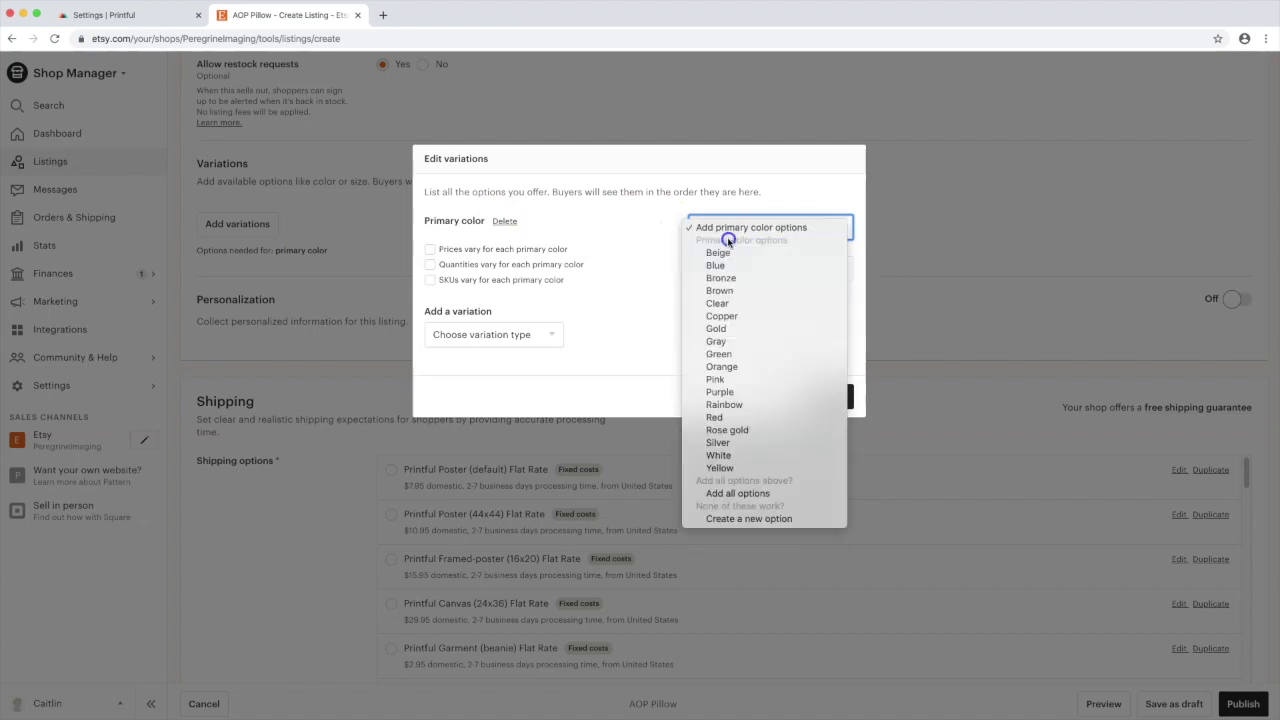
pyautogui.click(727, 268)
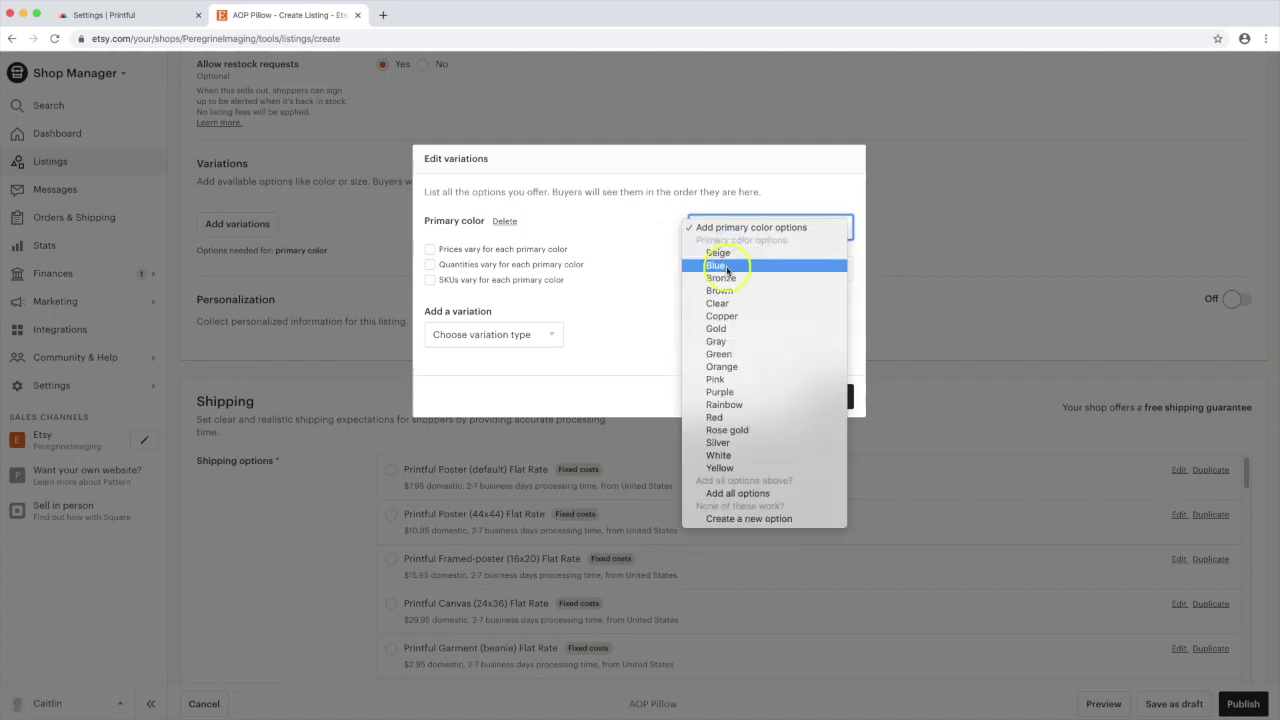
pyautogui.click(715, 417)
pyautogui.click(740, 227)
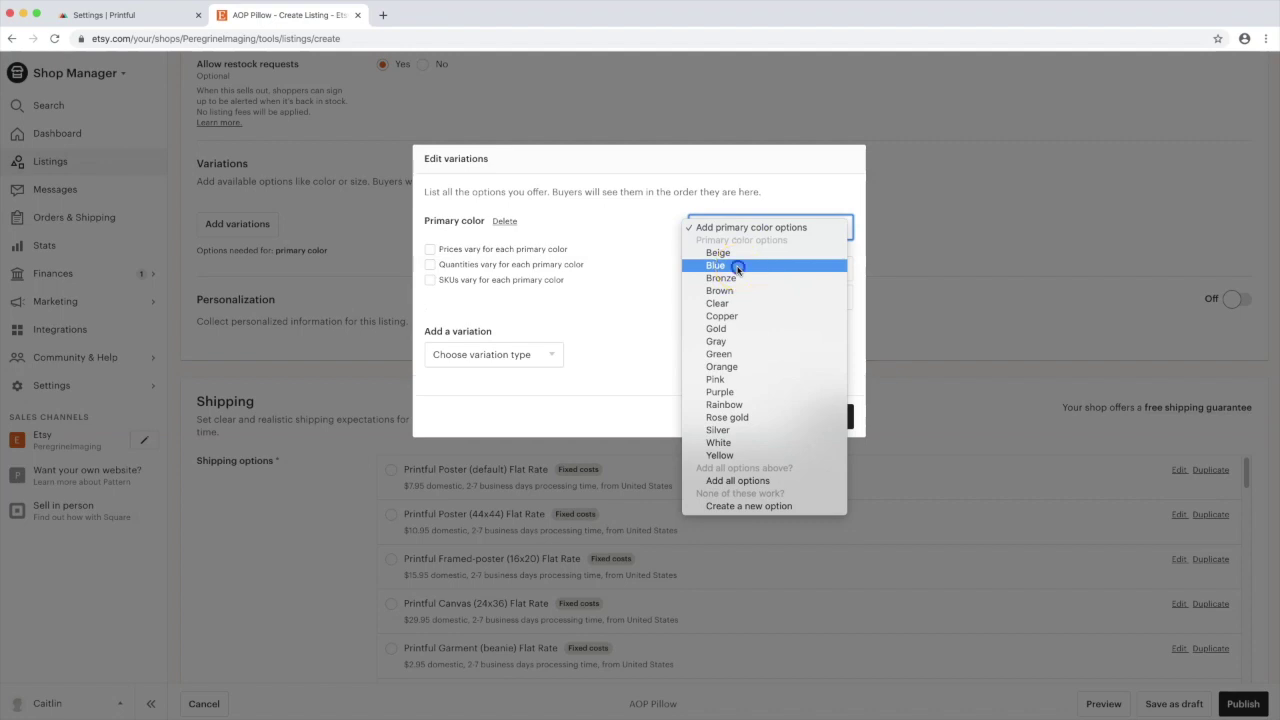
pyautogui.click(735, 266)
pyautogui.click(741, 237)
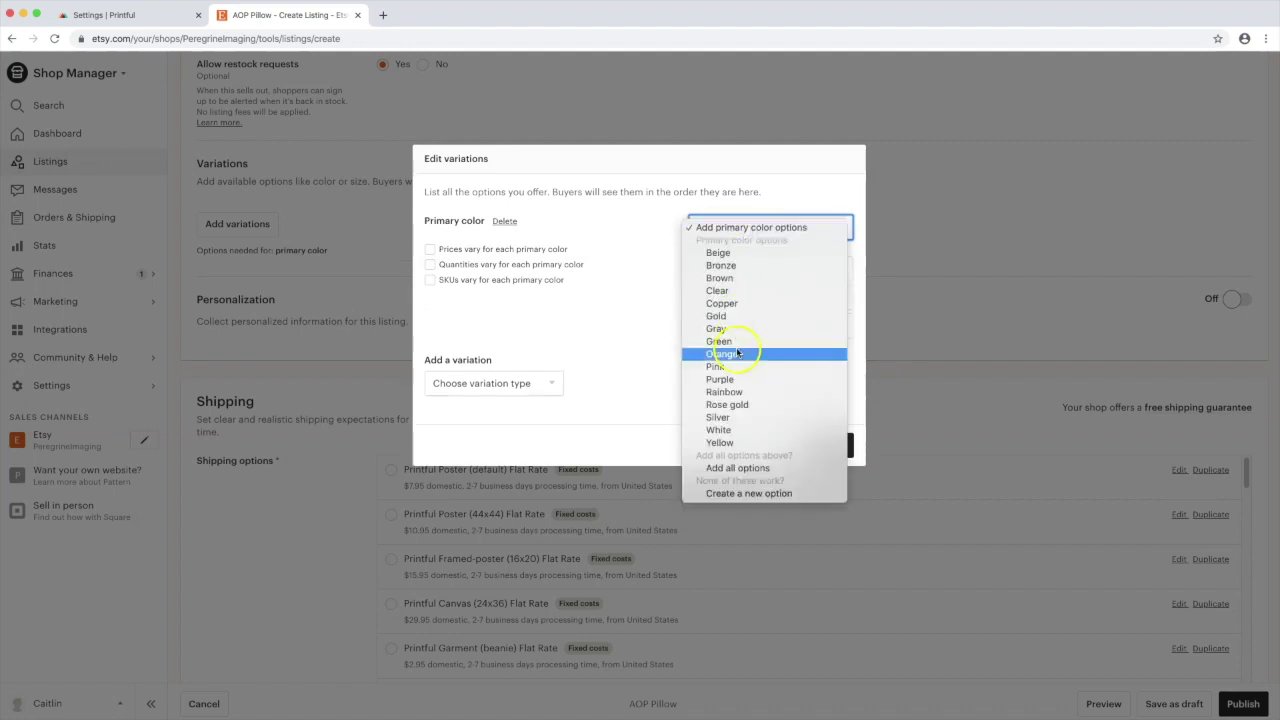
# Create a custom primary color option named Teal and apply the variations to the listing
pyautogui.click(726, 494)
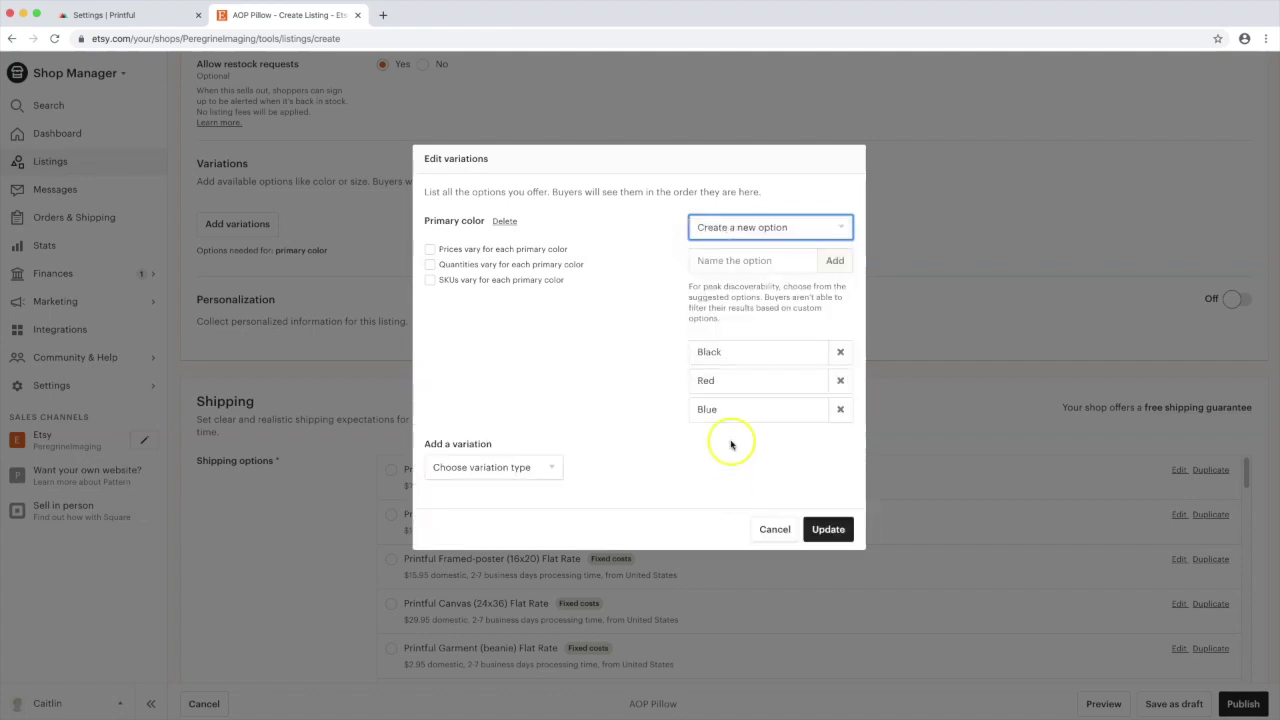
pyautogui.click(745, 260)
pyautogui.write('Teal')
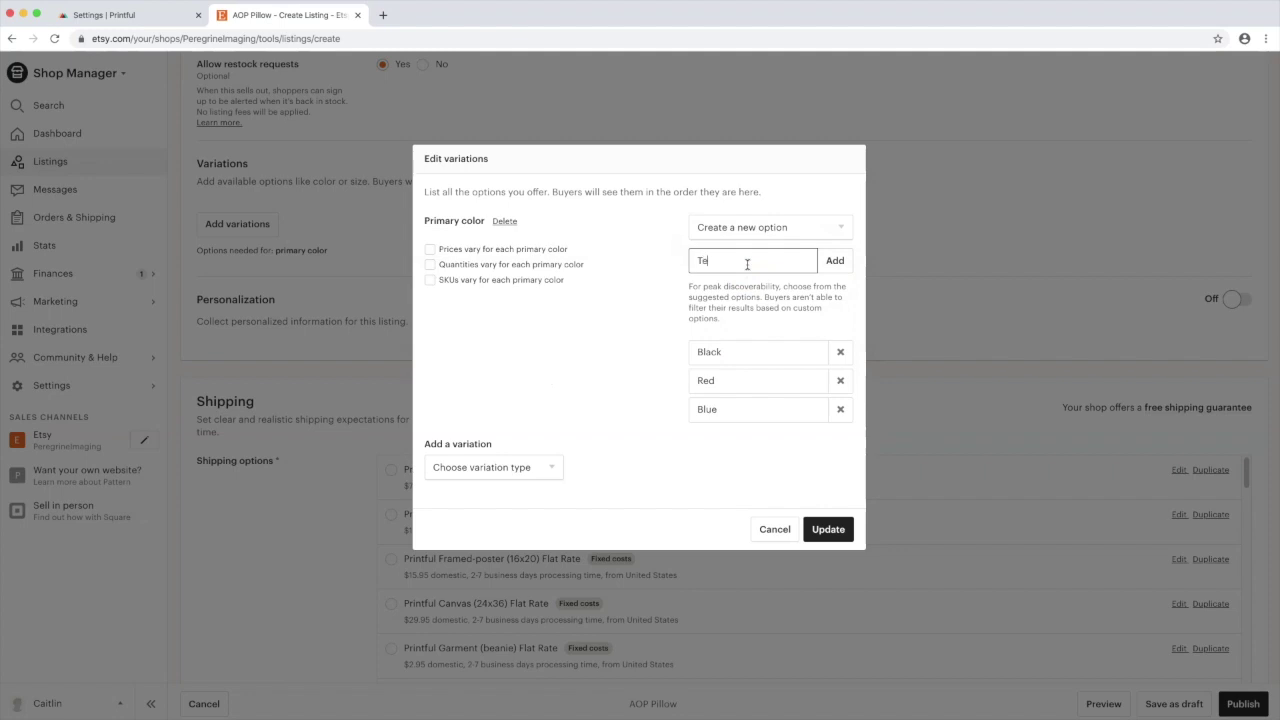
pyautogui.click(834, 262)
pyautogui.click(828, 553)
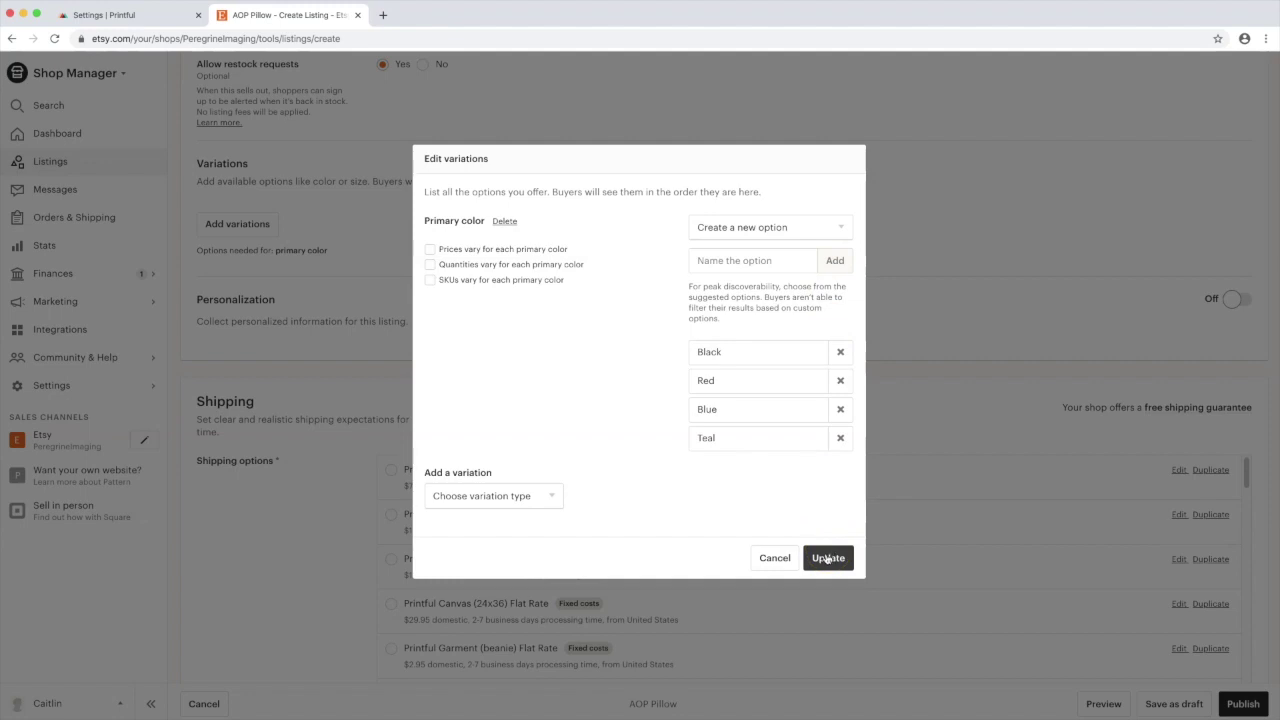
pyautogui.click(826, 557)
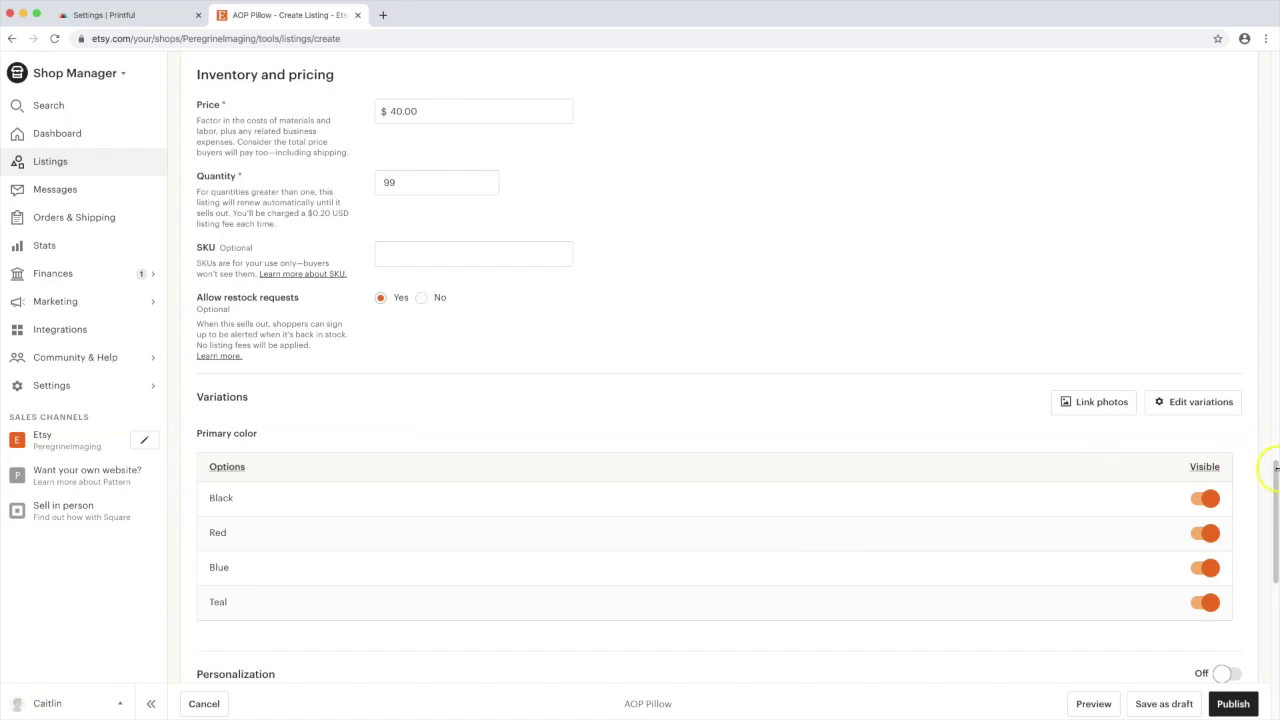
# Choose "Printful Garment (pillowcase) Flat Rate" as the listing's shipping option
pyautogui.moveTo(1275, 475); pyautogui.dragTo(1274, 571)
pyautogui.click(921, 390)
pyautogui.moveTo(1234, 323); pyautogui.dragTo(1232, 347)
pyautogui.click(389, 400)
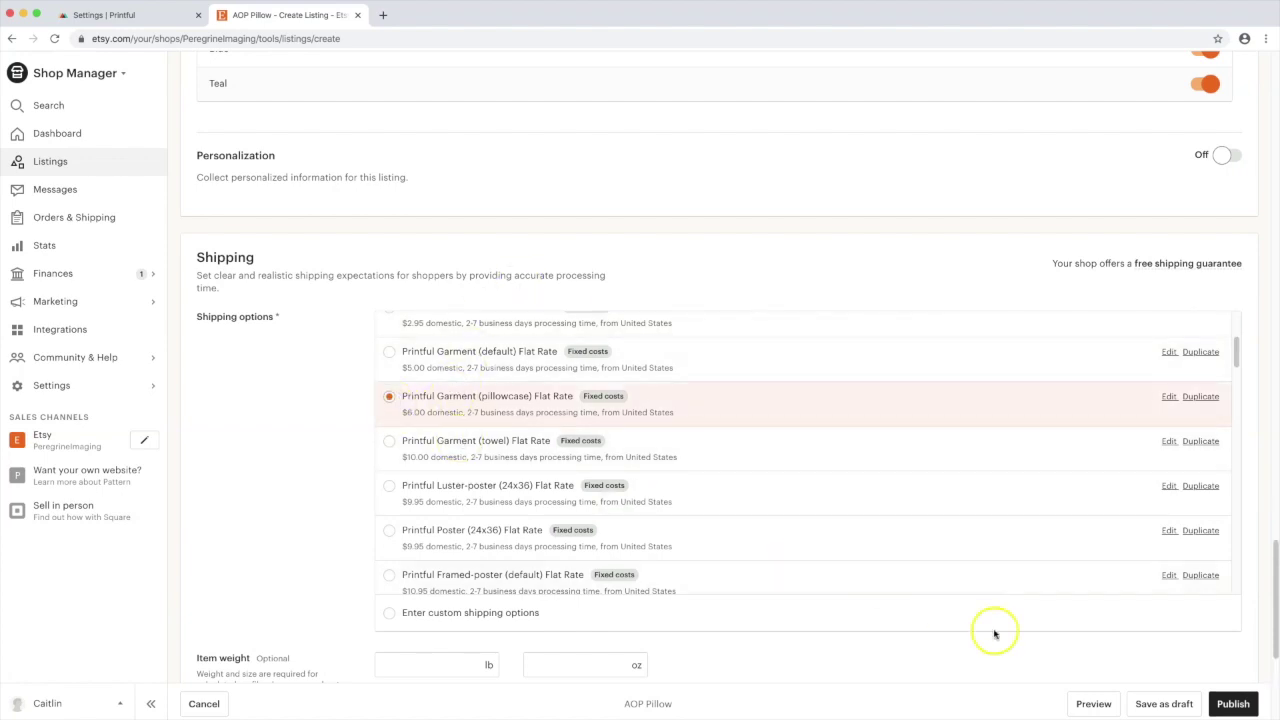
# Save the AOP Pillow listing as a draft
pyautogui.click(1152, 706)
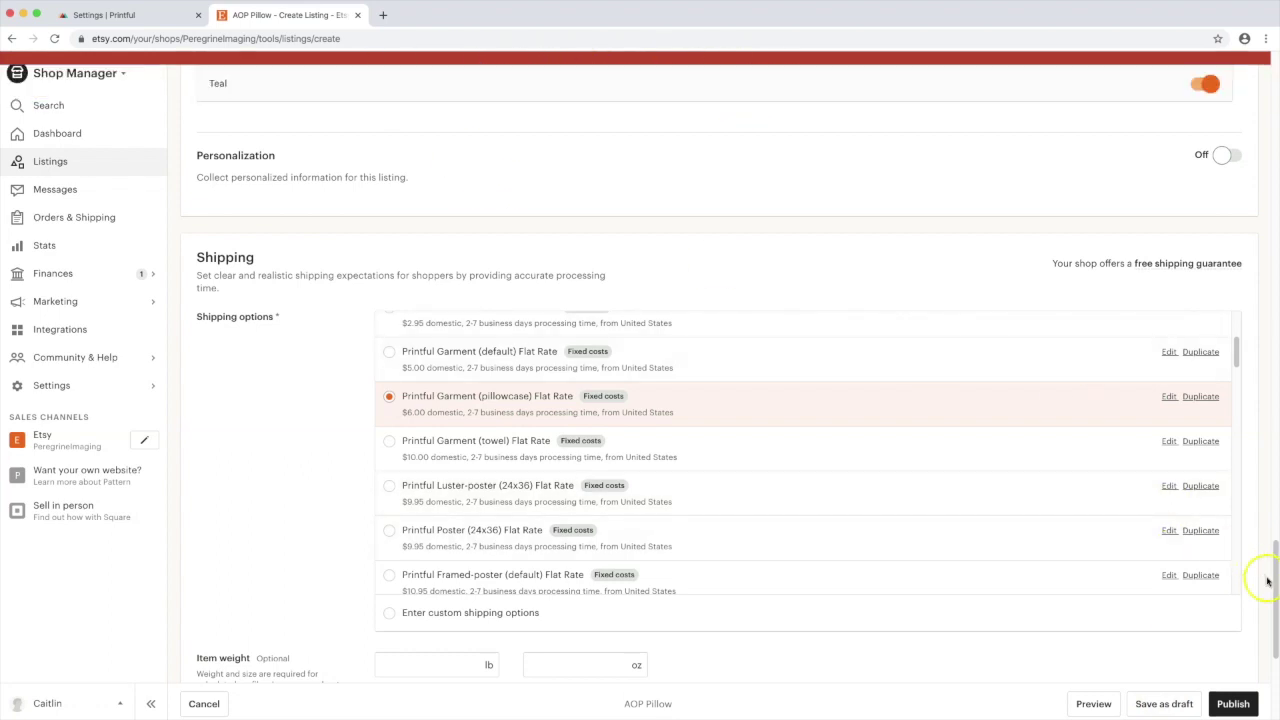
pyautogui.moveTo(1272, 580); pyautogui.dragTo(1272, 653)
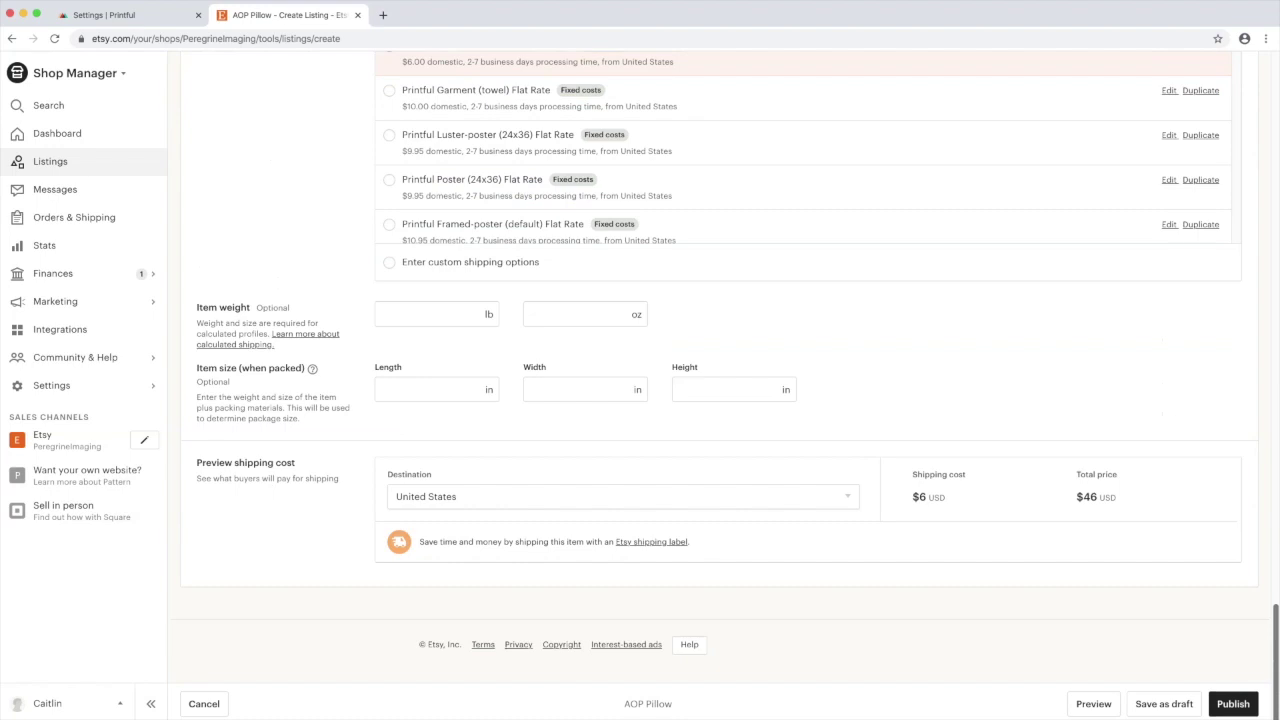
pyautogui.click(1154, 704)
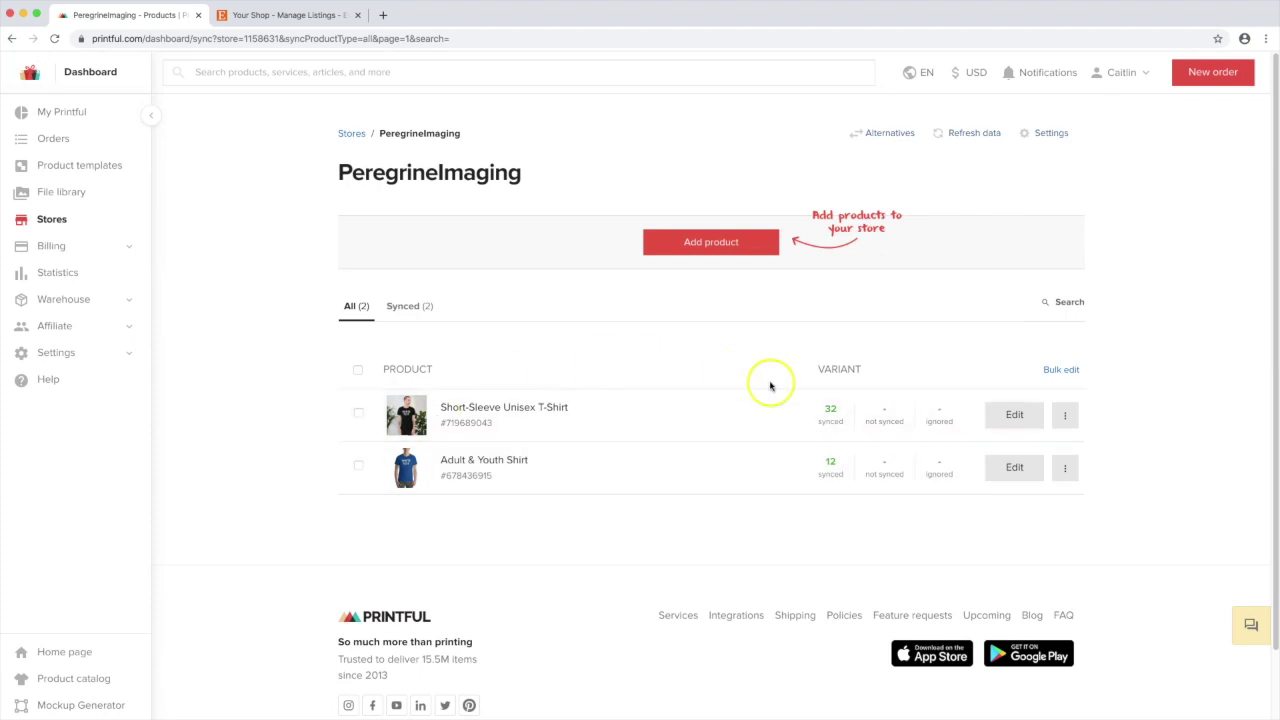
# Refresh the PeregrineImaging store's data in Printful and open the AOP Pillow product for editing
pyautogui.click(974, 134)
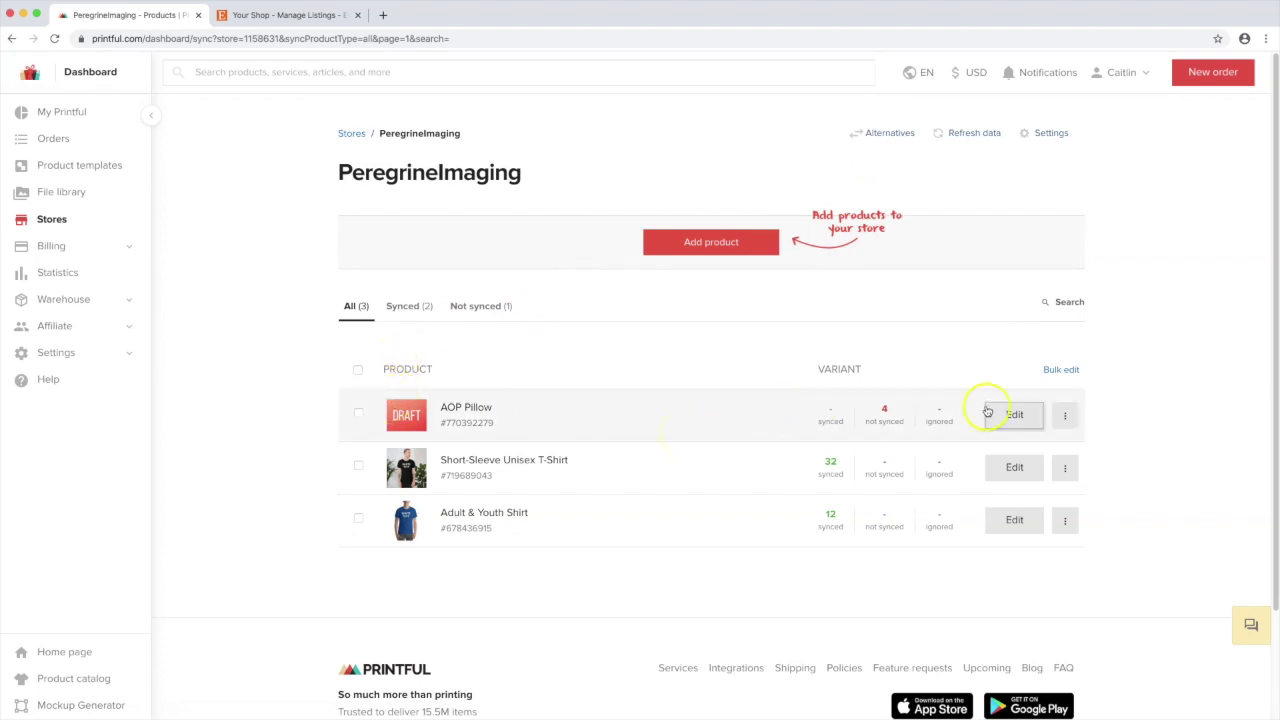
pyautogui.click(1005, 418)
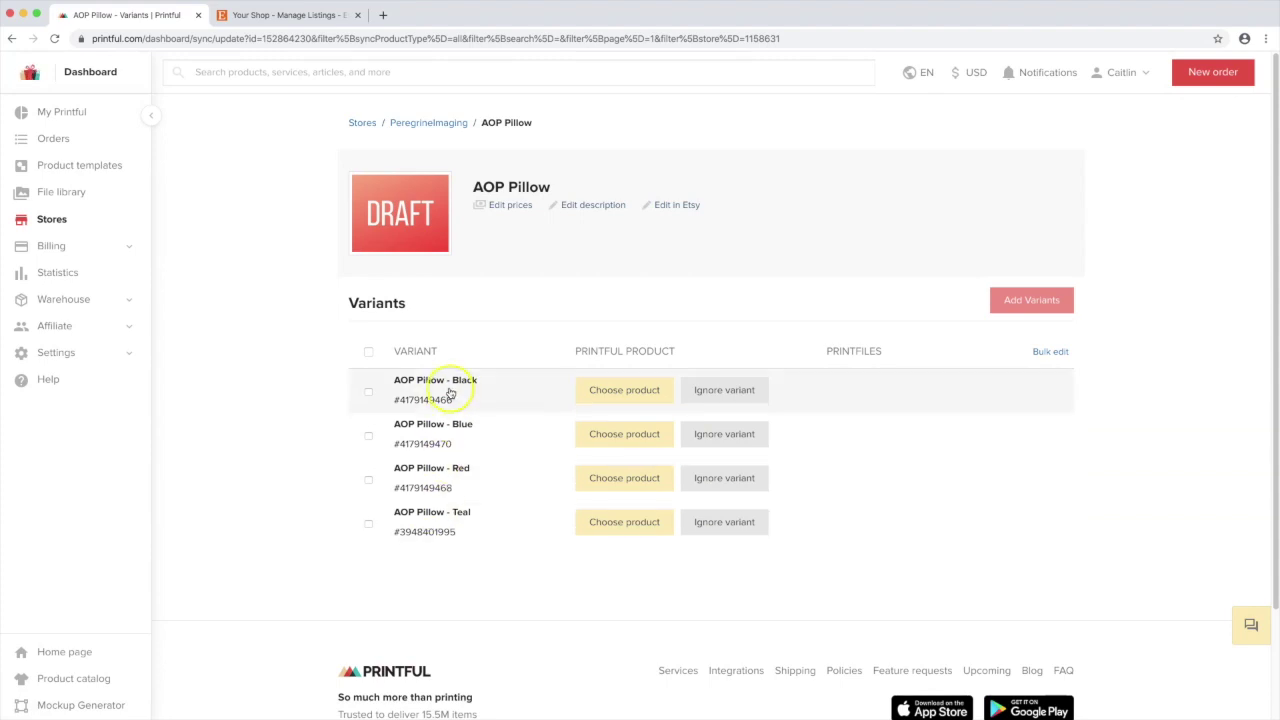
# Pick the All-Over Print Basic Pillow from the Home & living throw pillows as the product for the Black variant
pyautogui.click(607, 397)
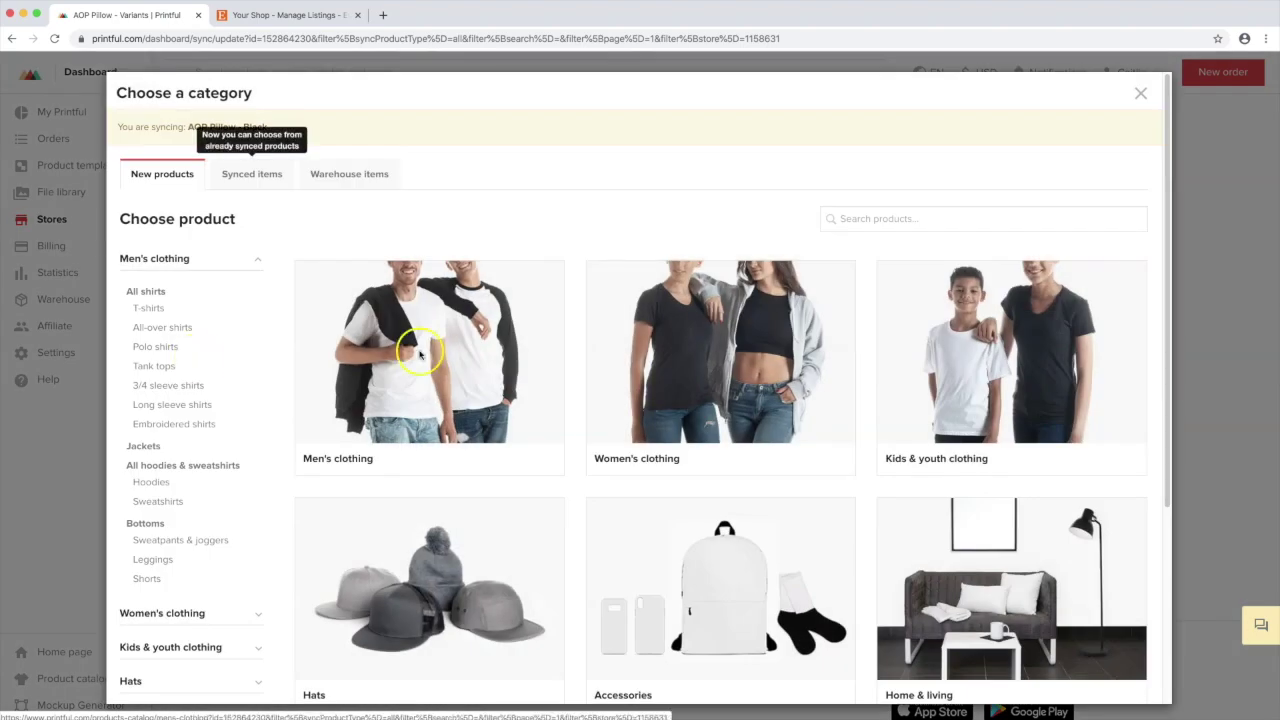
pyautogui.scroll(-5, 1167, 204)
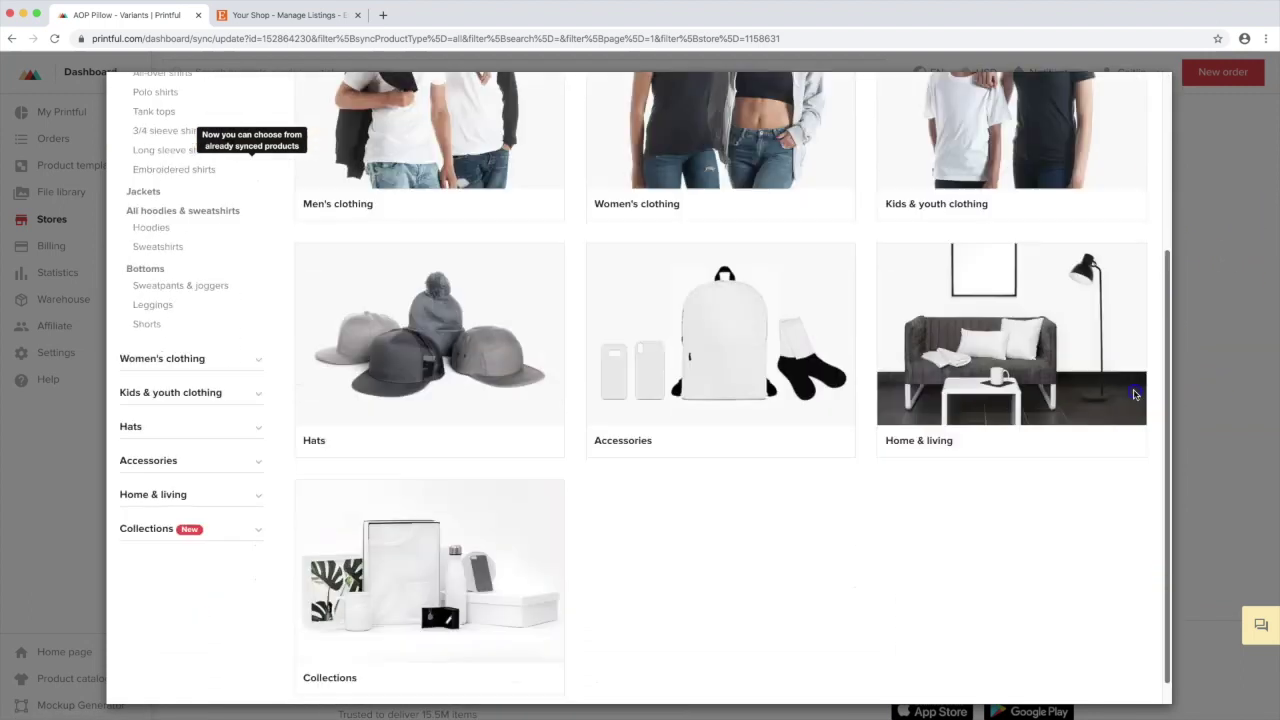
pyautogui.click(916, 397)
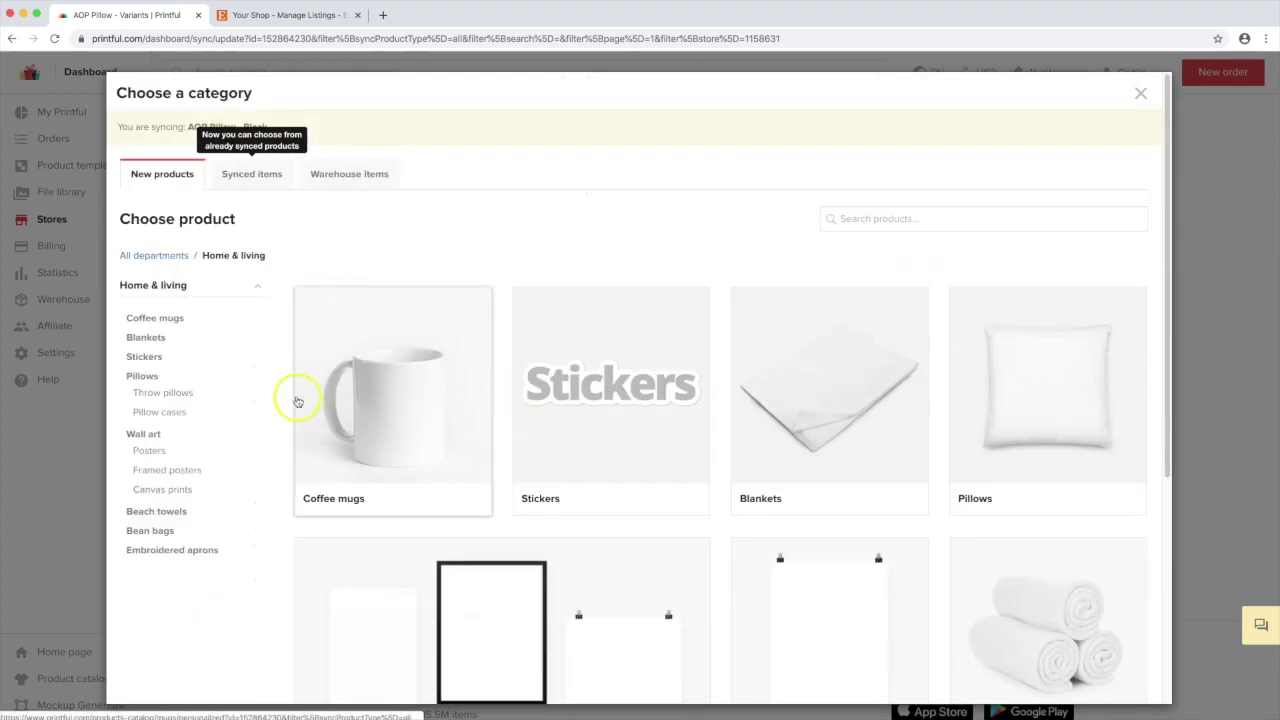
pyautogui.click(145, 393)
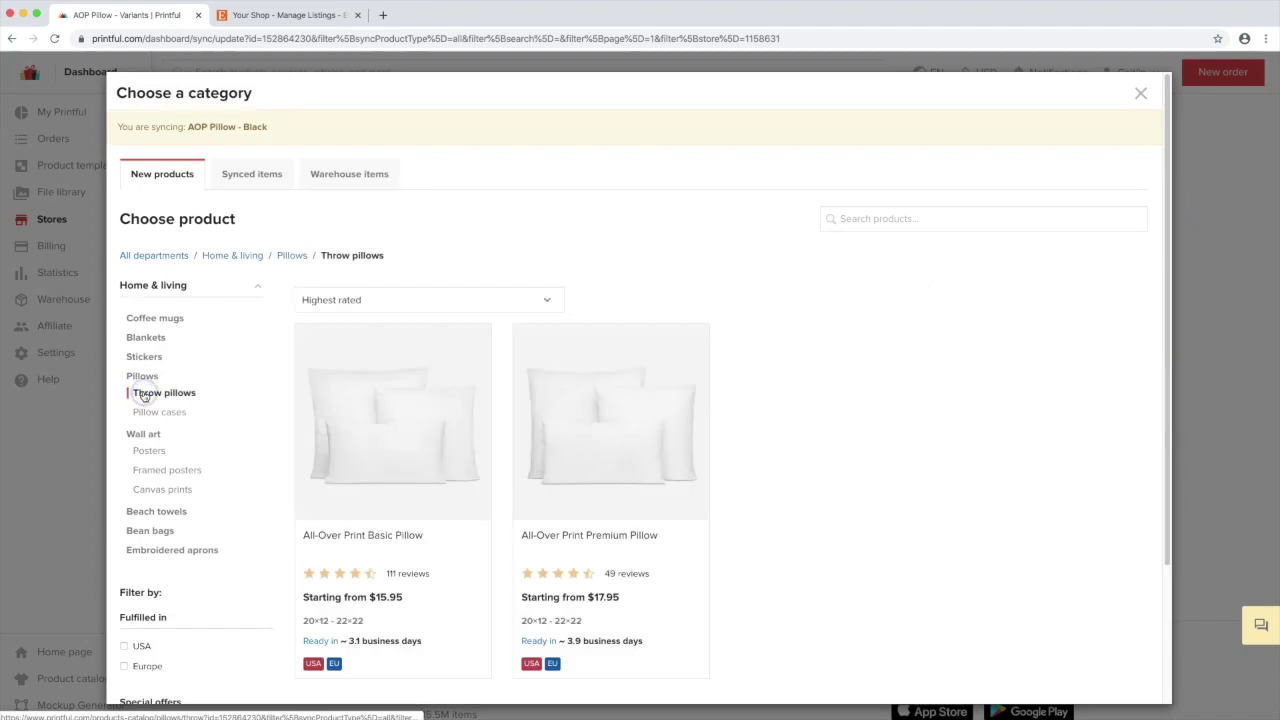
pyautogui.click(413, 430)
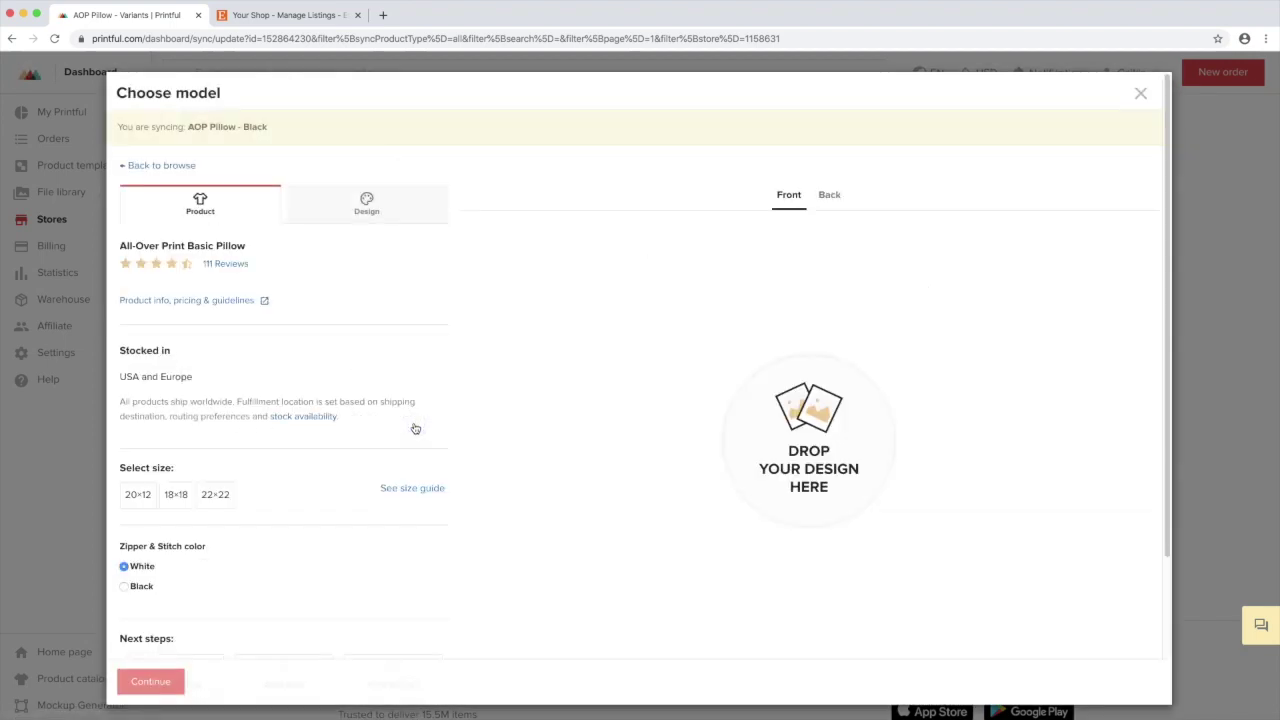
# Set the pillow's size to 20×12 and its zipper and stitch color to Black
pyautogui.click(238, 457)
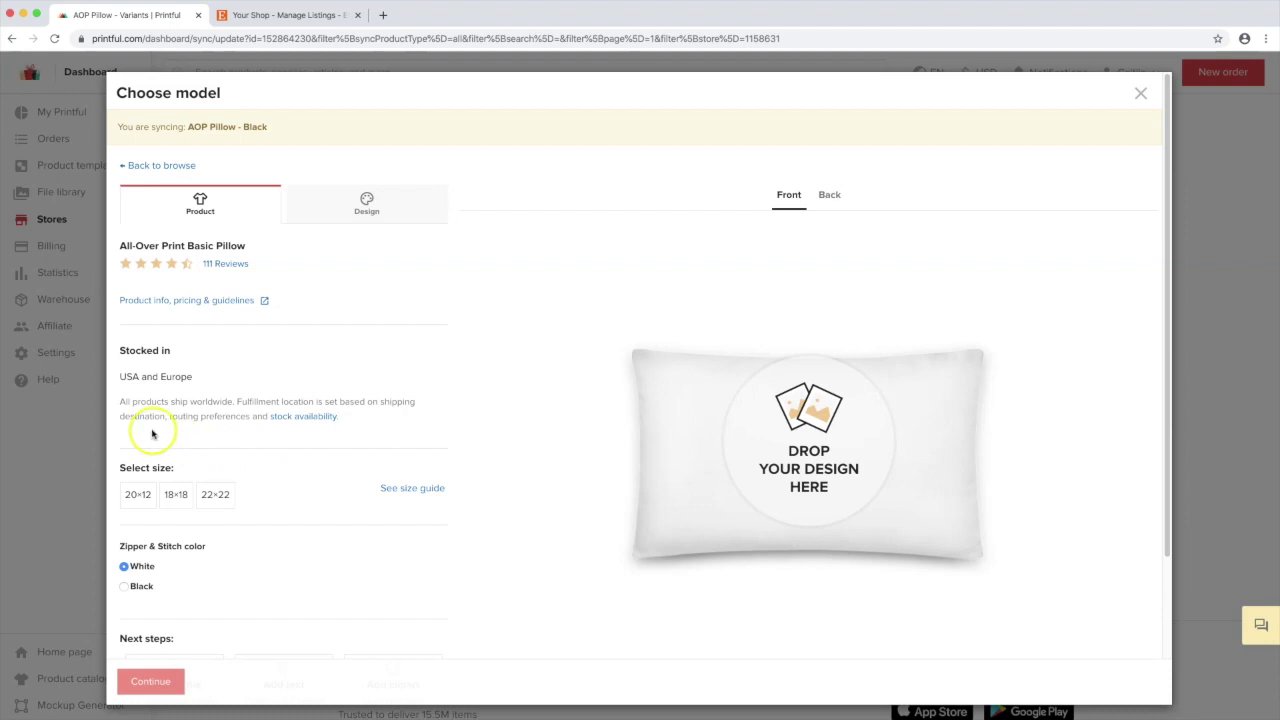
pyautogui.click(141, 494)
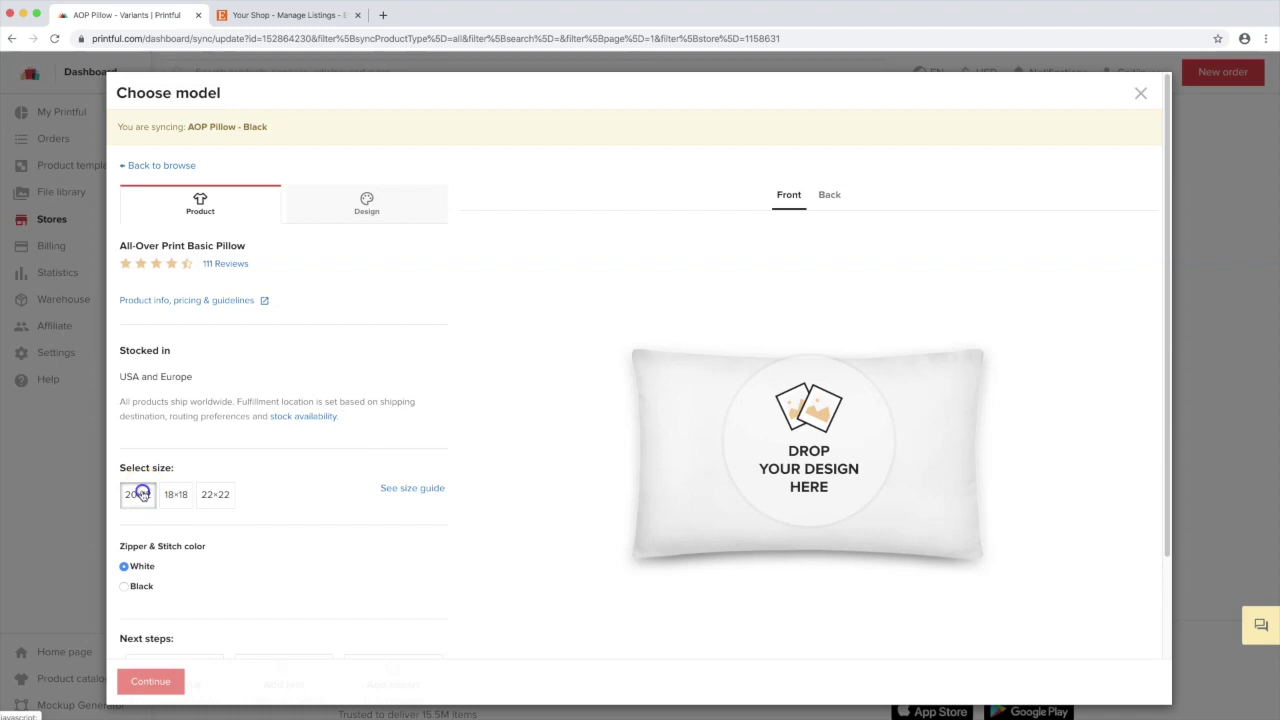
pyautogui.click(136, 587)
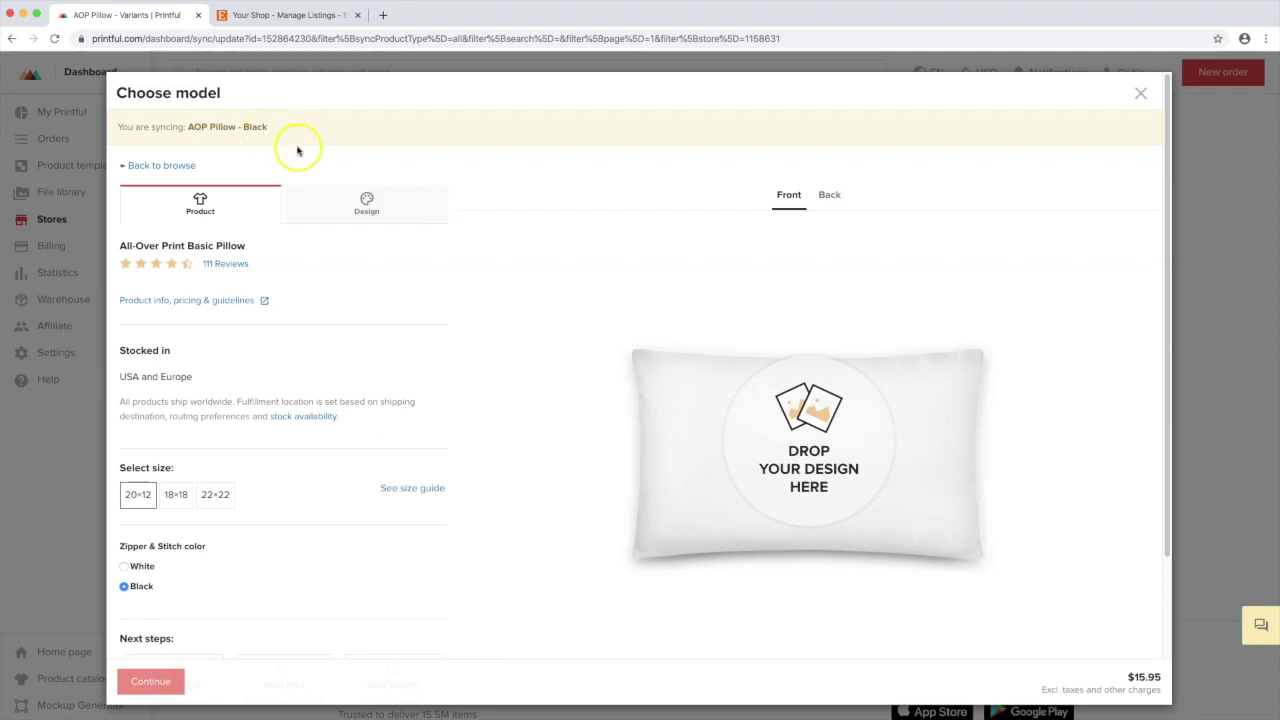
# Set the pillow design's print area background color to Black
pyautogui.click(318, 199)
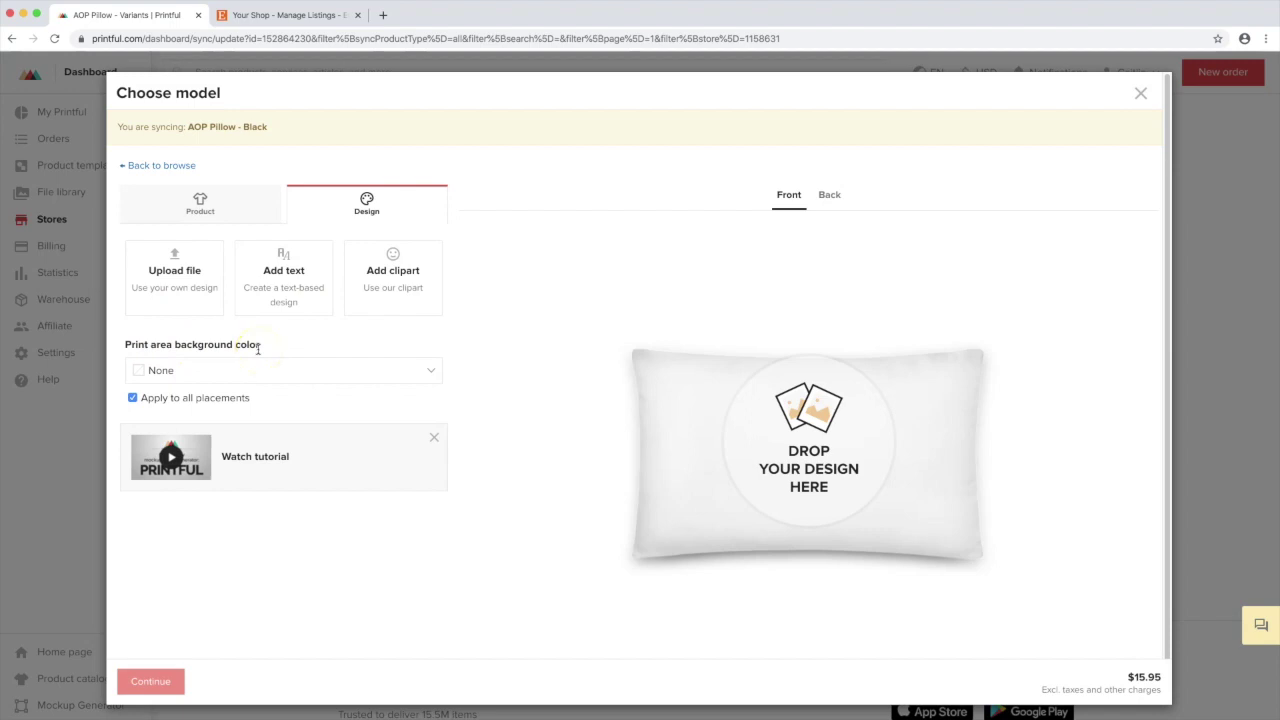
pyautogui.click(251, 368)
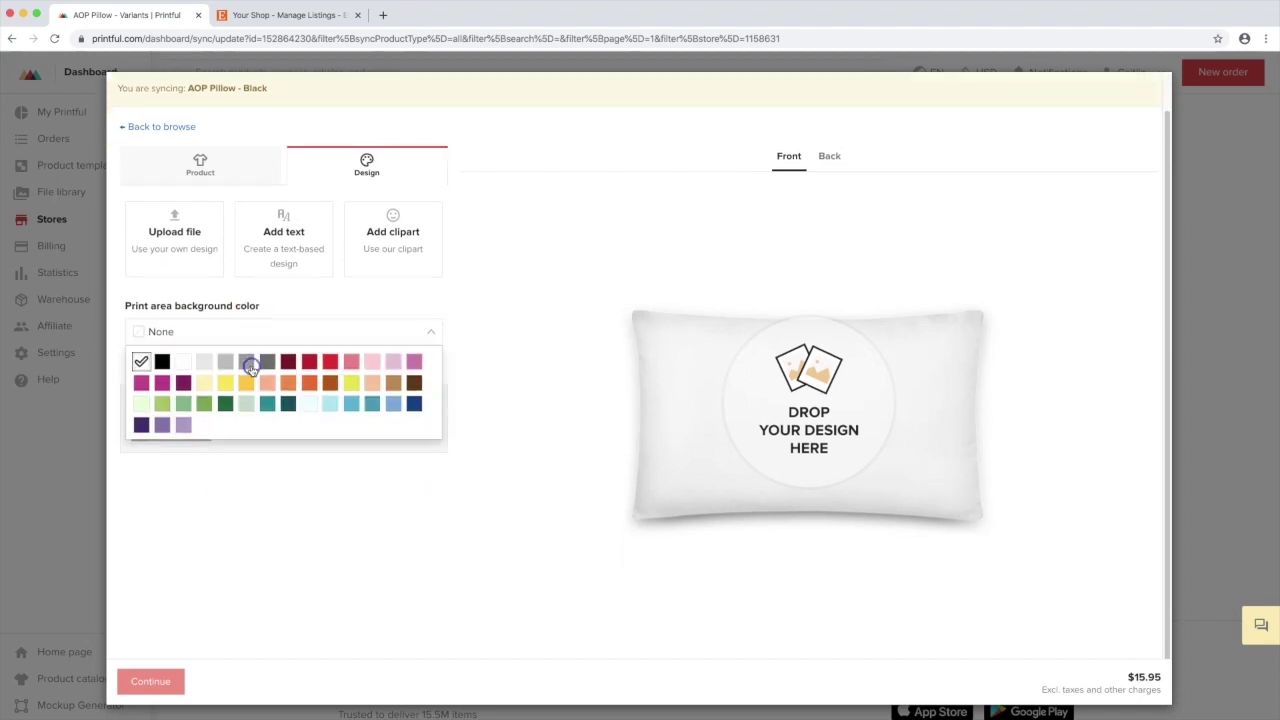
pyautogui.click(162, 363)
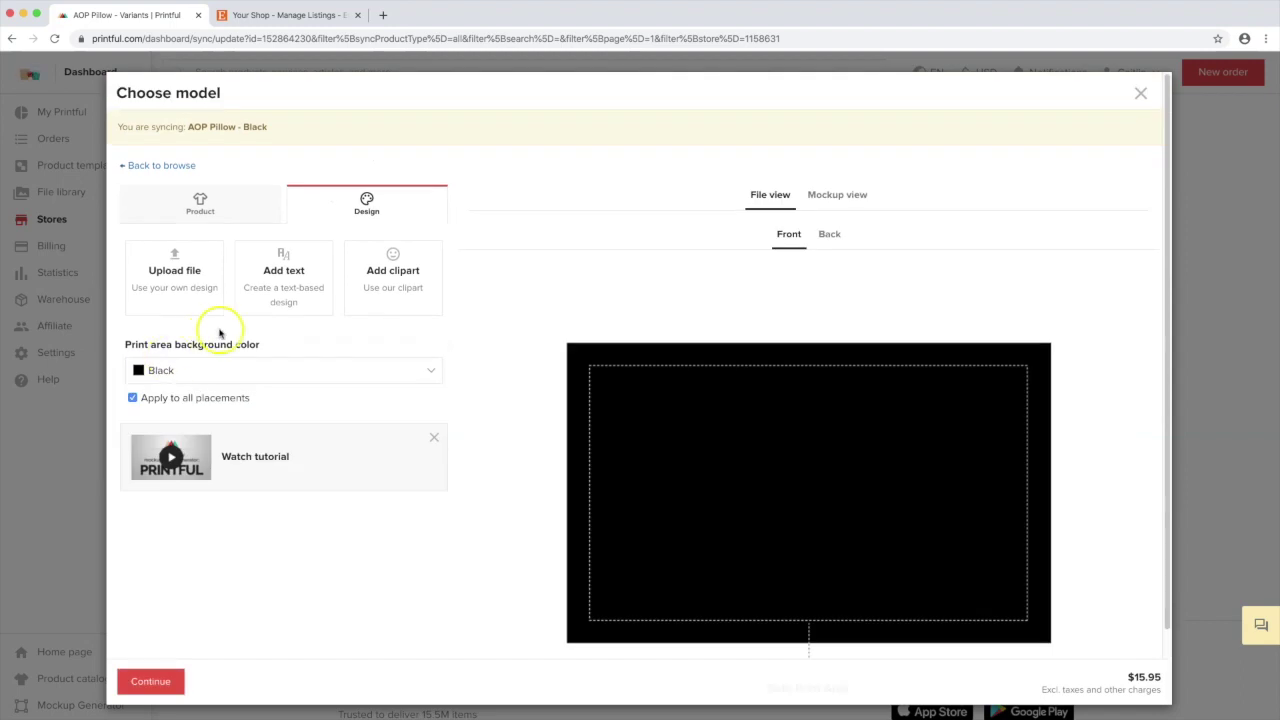
# Add the text "Pillow" in White to the front of the Black variant's pillow design
pyautogui.click(288, 282)
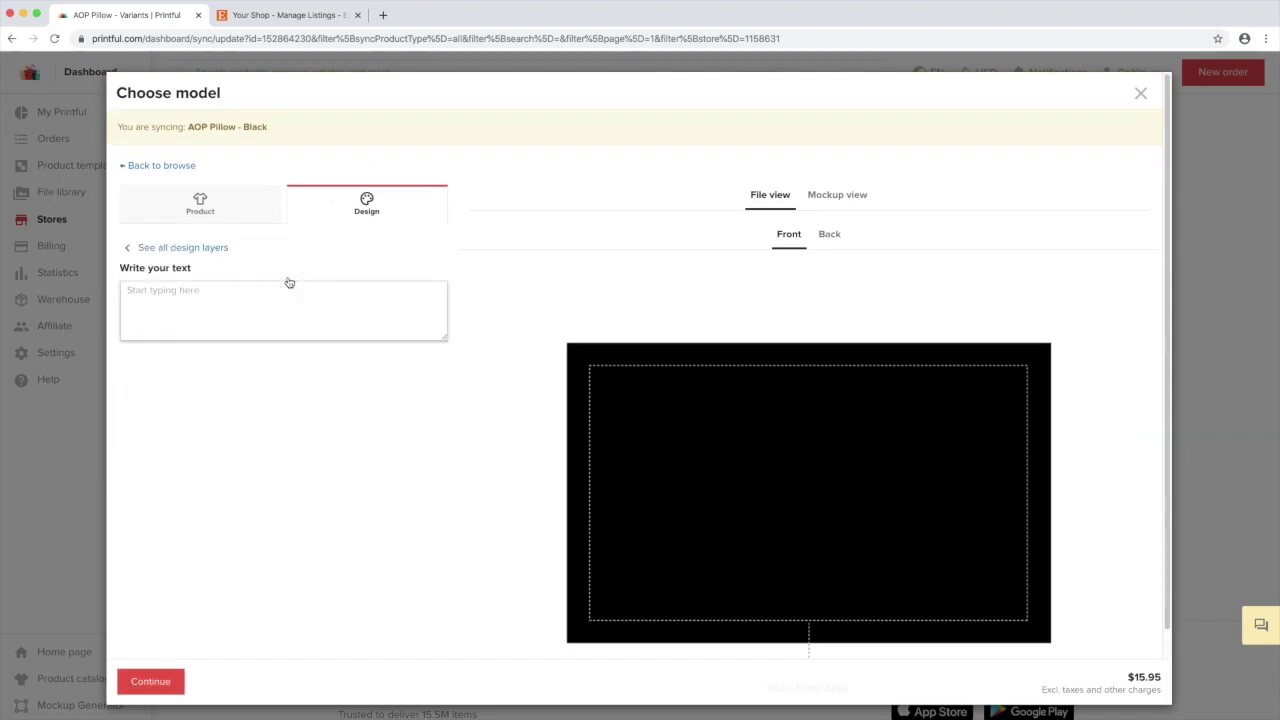
pyautogui.write('Pillow')
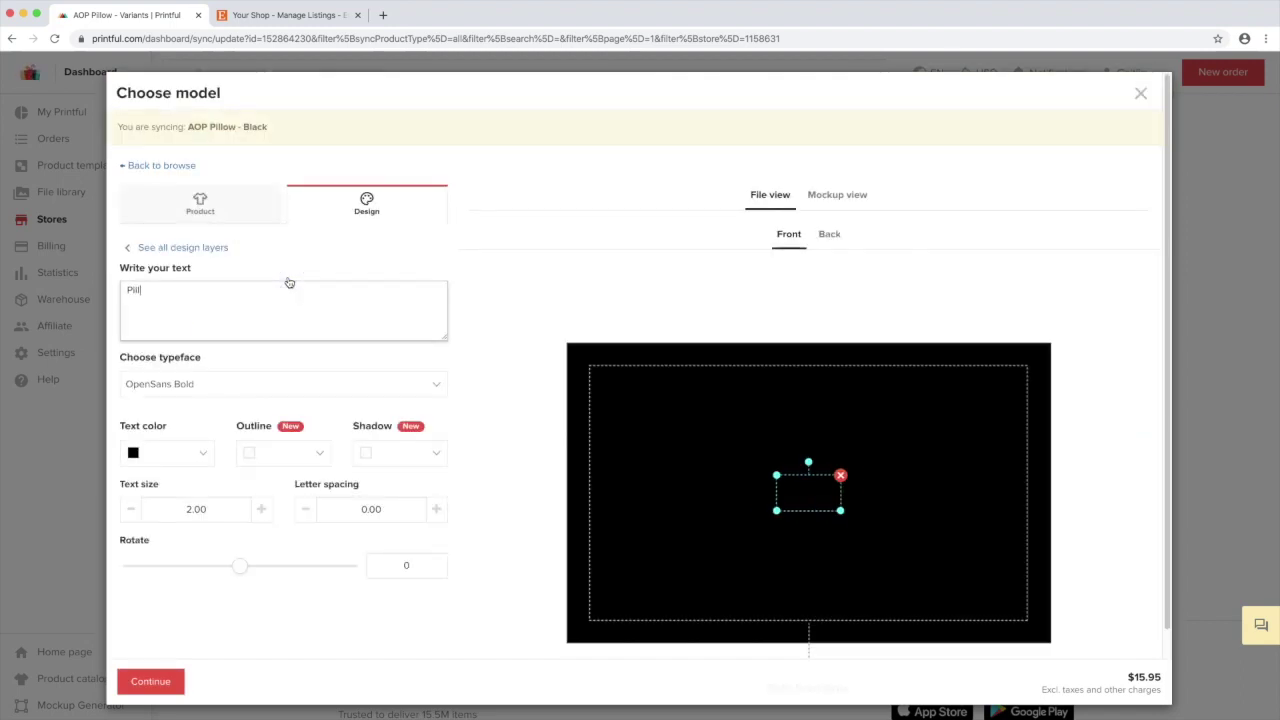
pyautogui.click(268, 307)
pyautogui.click(199, 454)
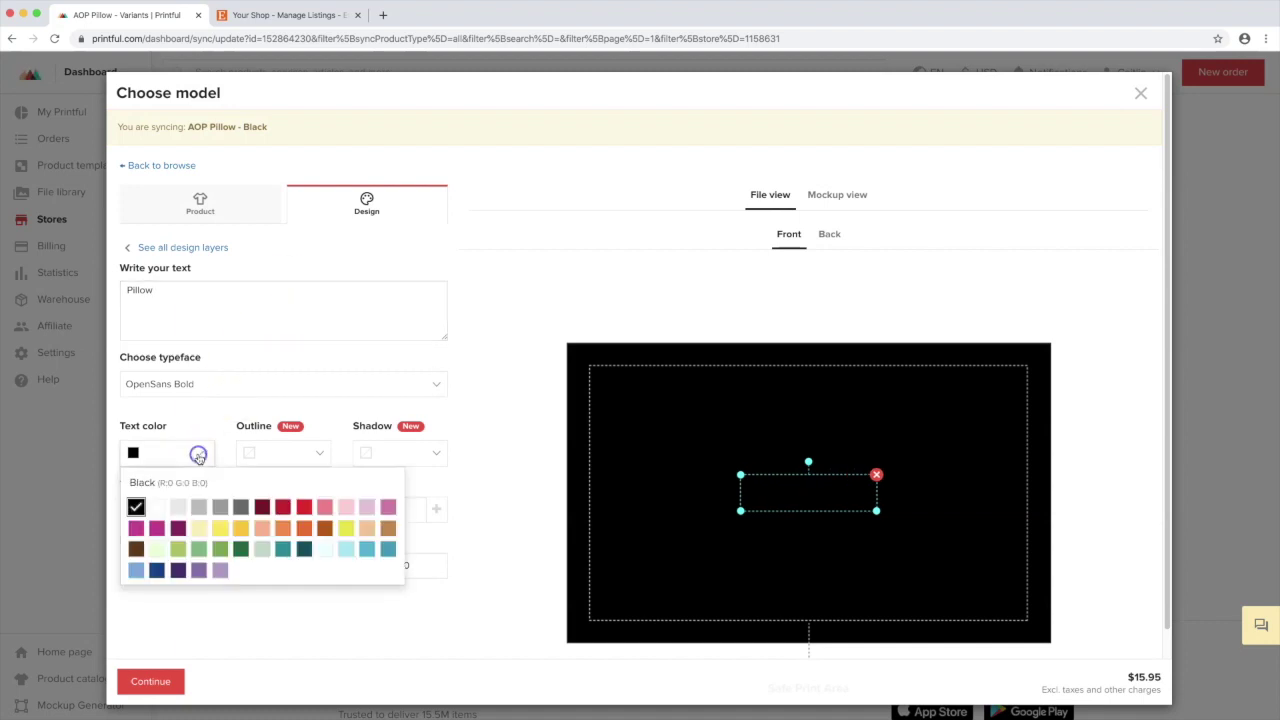
pyautogui.click(155, 507)
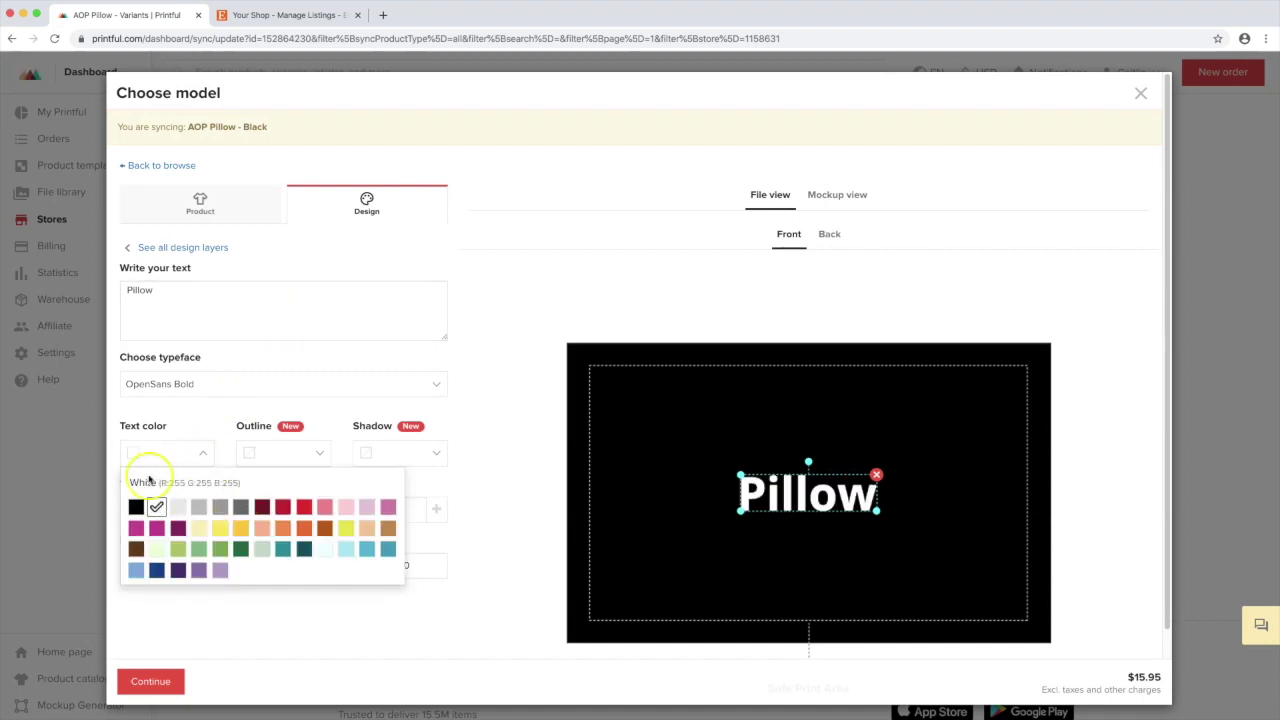
pyautogui.click(216, 307)
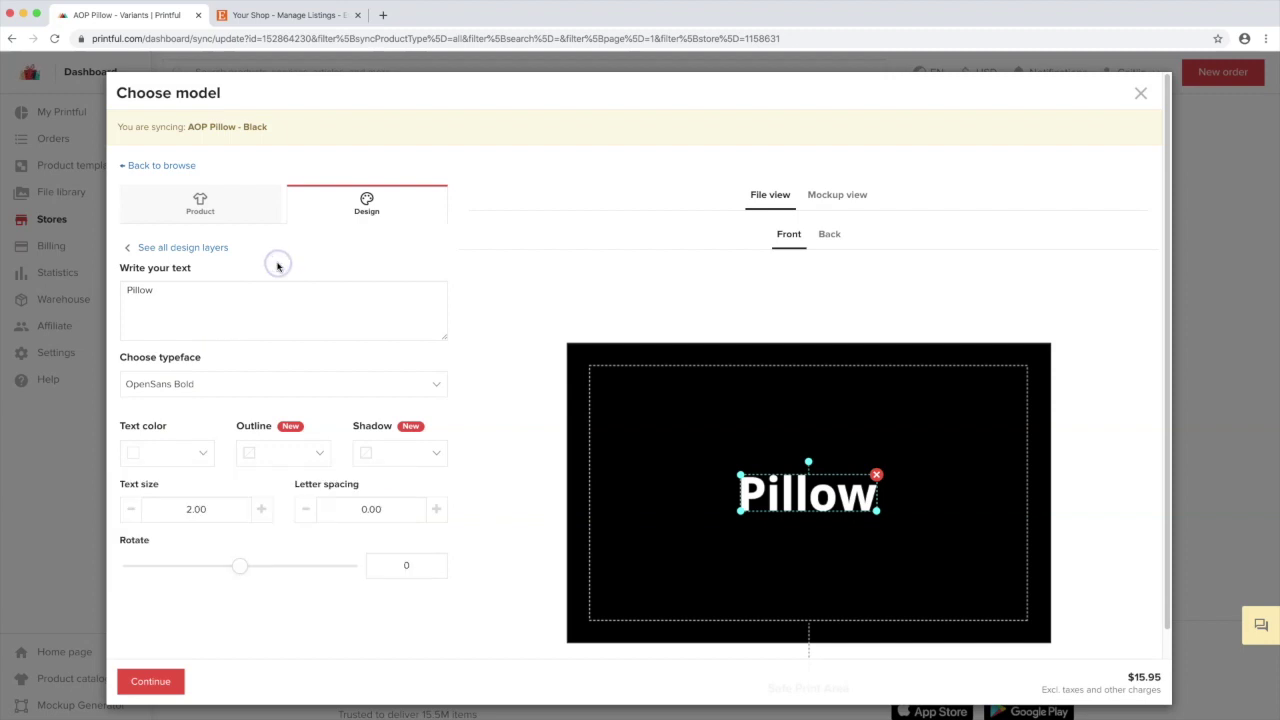
pyautogui.click(623, 278)
# Add the white text "Pillow back" to the pillow's back side and submit the Black variant's design
pyautogui.click(828, 236)
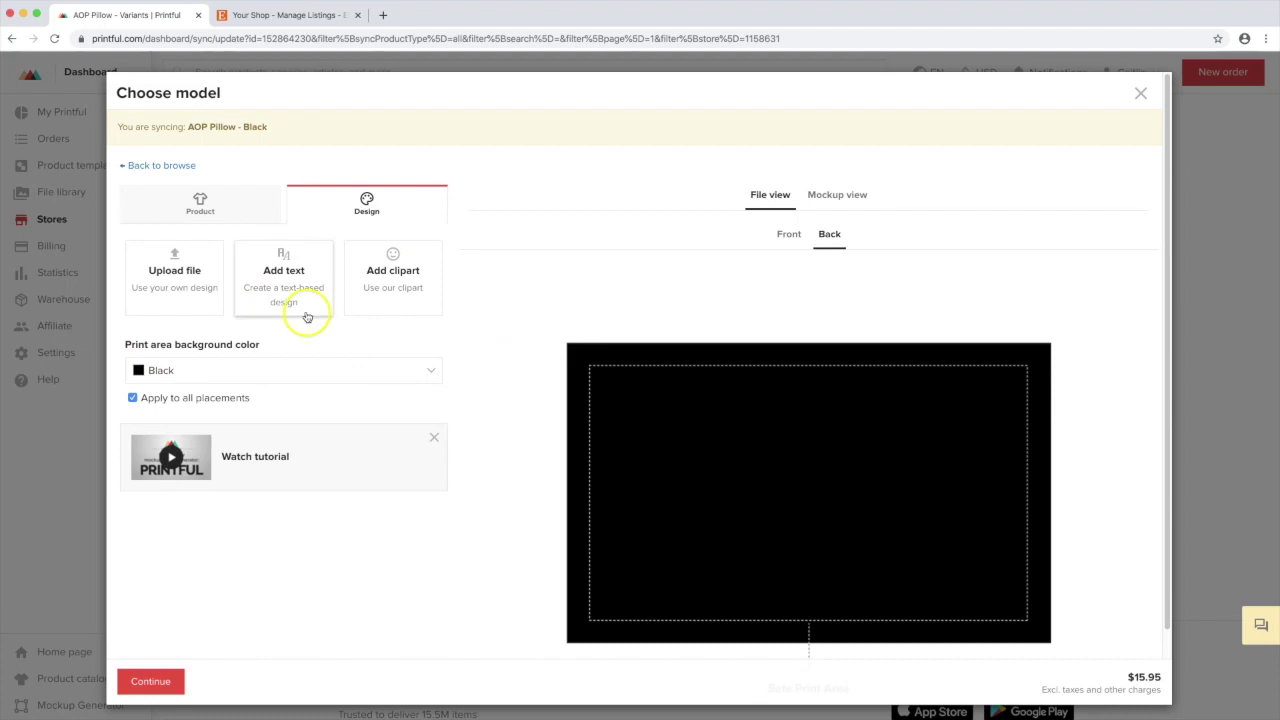
pyautogui.click(287, 279)
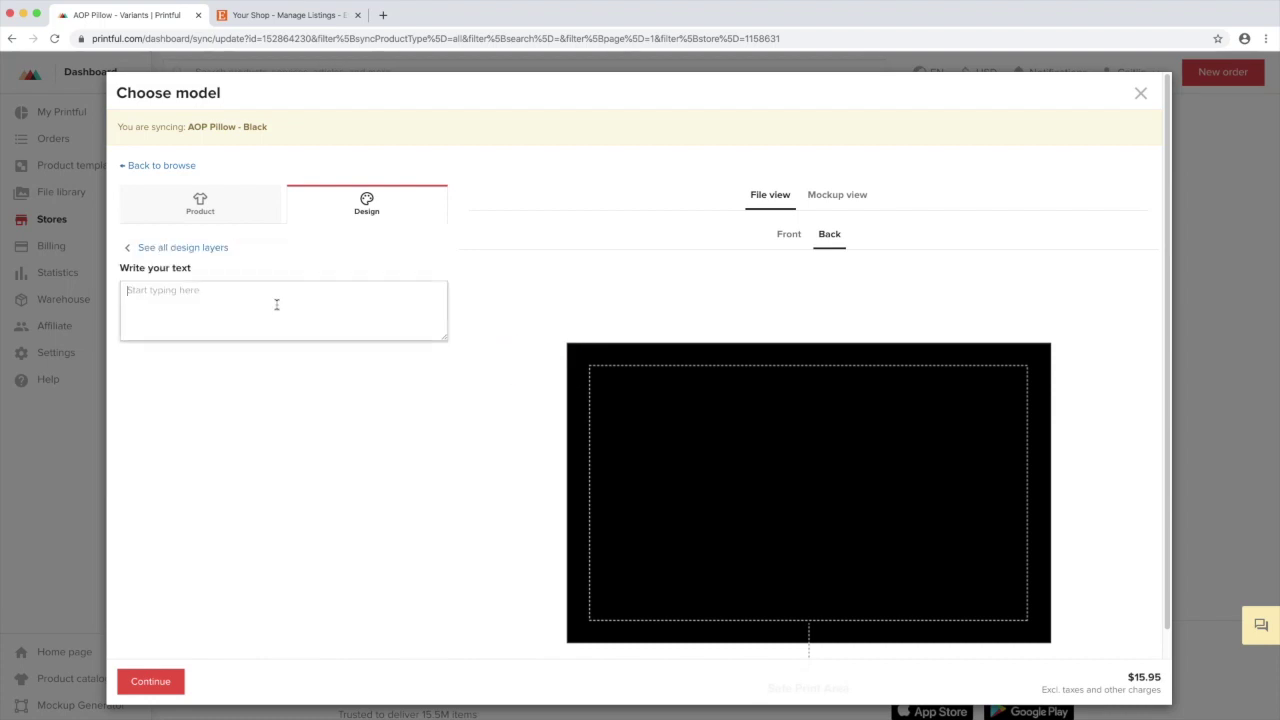
pyautogui.write('Pillow back')
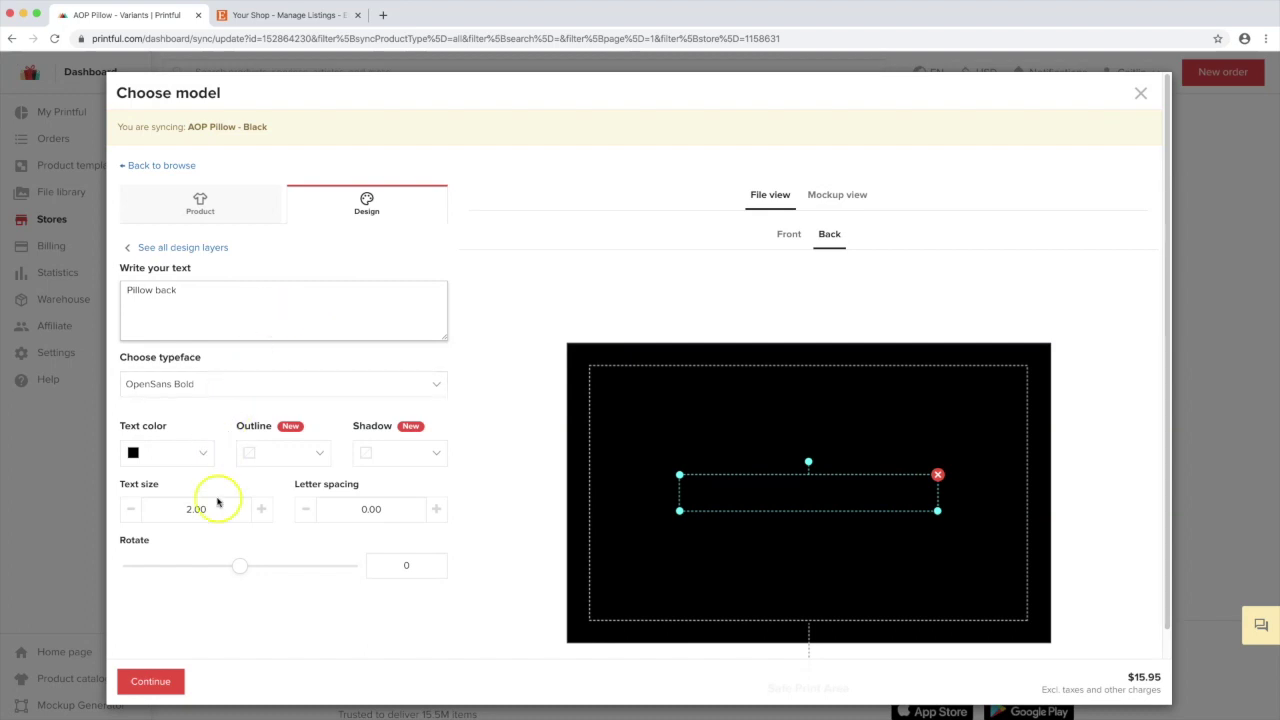
pyautogui.click(221, 620)
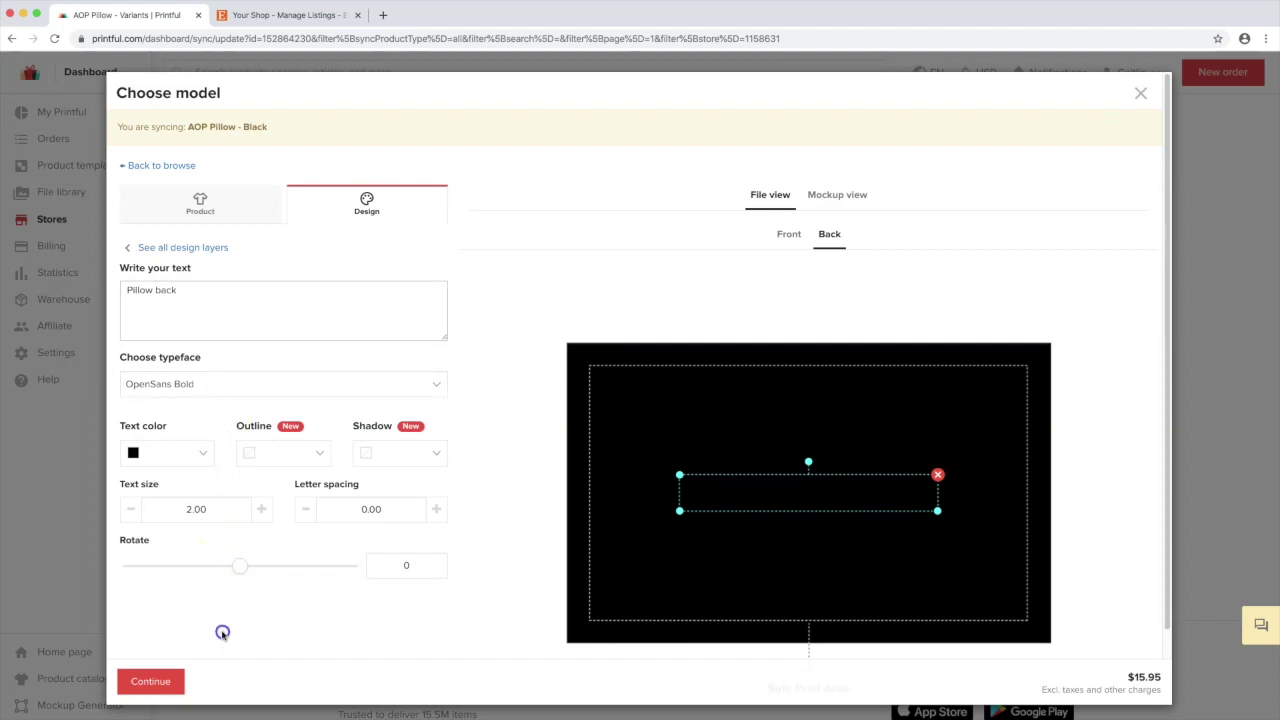
pyautogui.click(166, 469)
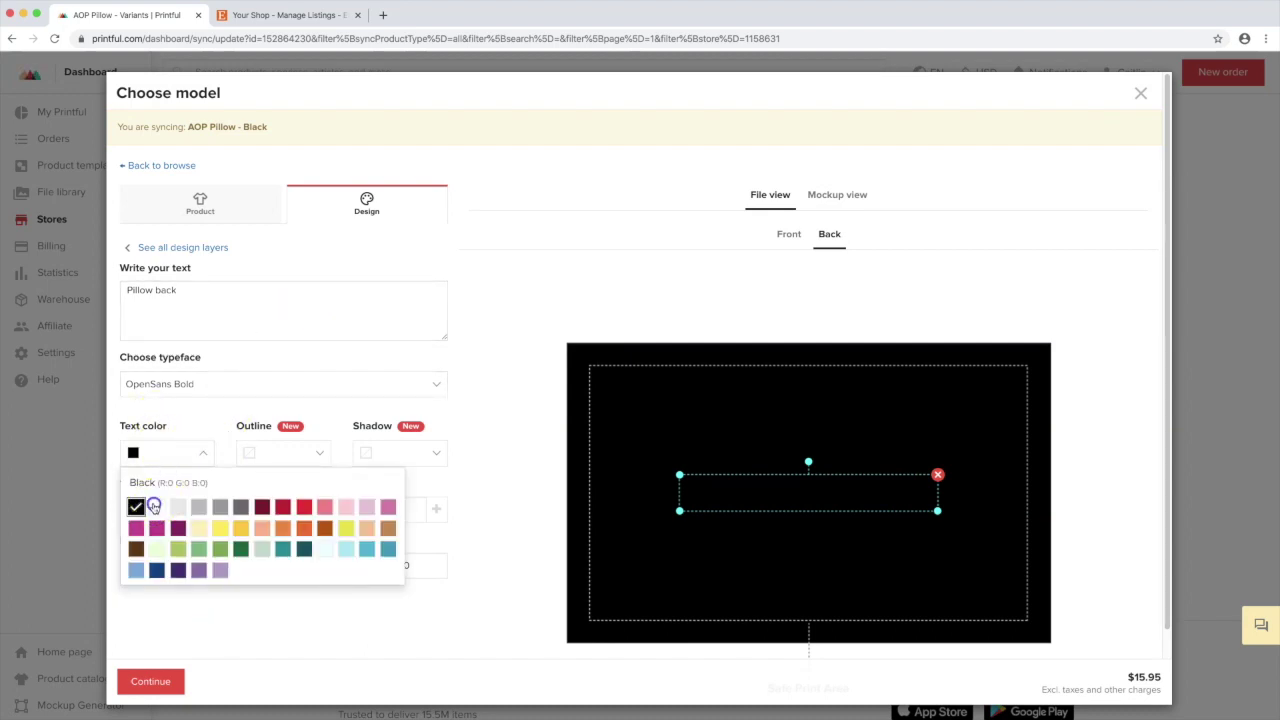
pyautogui.click(140, 506)
pyautogui.click(173, 617)
pyautogui.click(160, 684)
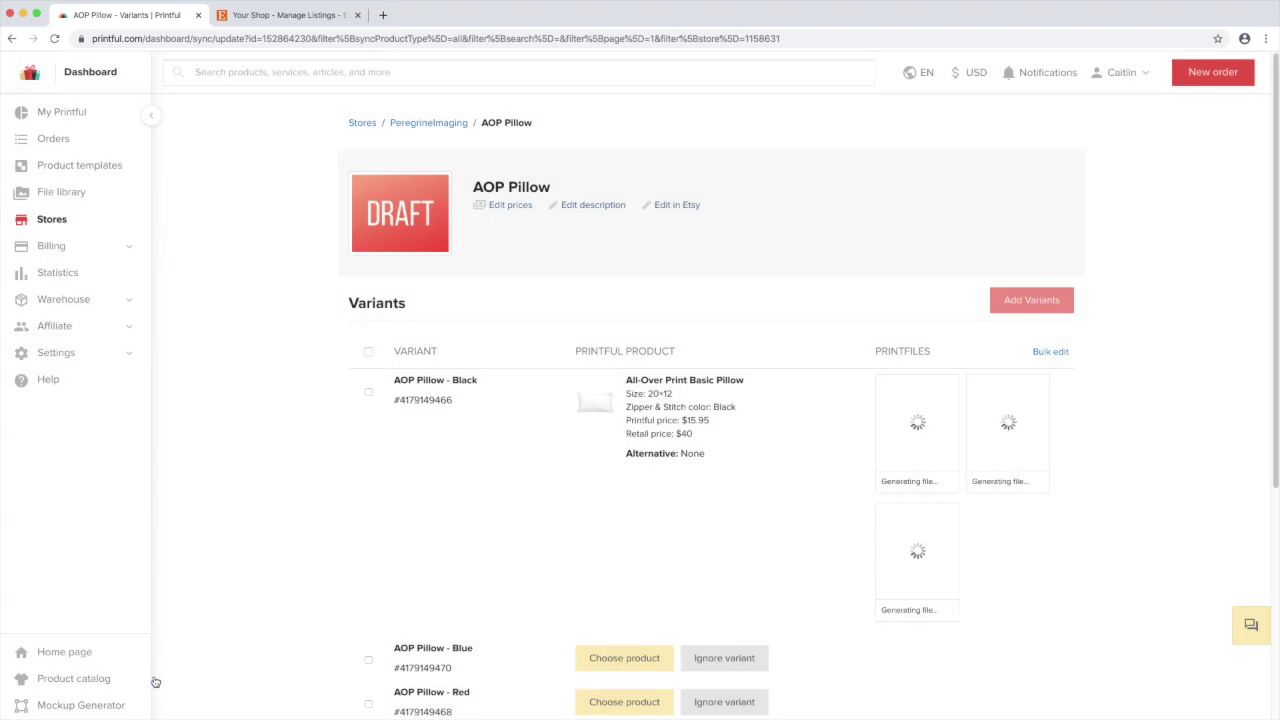
pyautogui.click(213, 671)
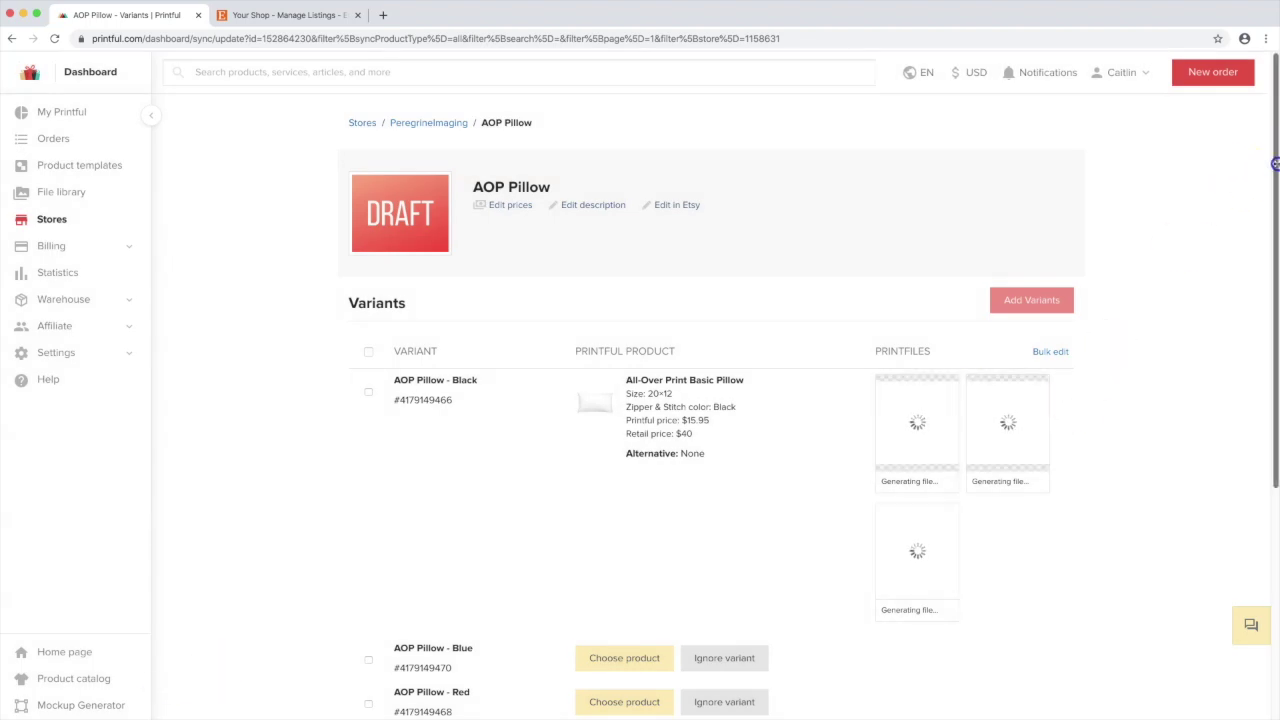
# Open the product selection for the Blue variant and set its zipper and stitch color to Black
pyautogui.moveTo(1275, 163); pyautogui.dragTo(1262, 344)
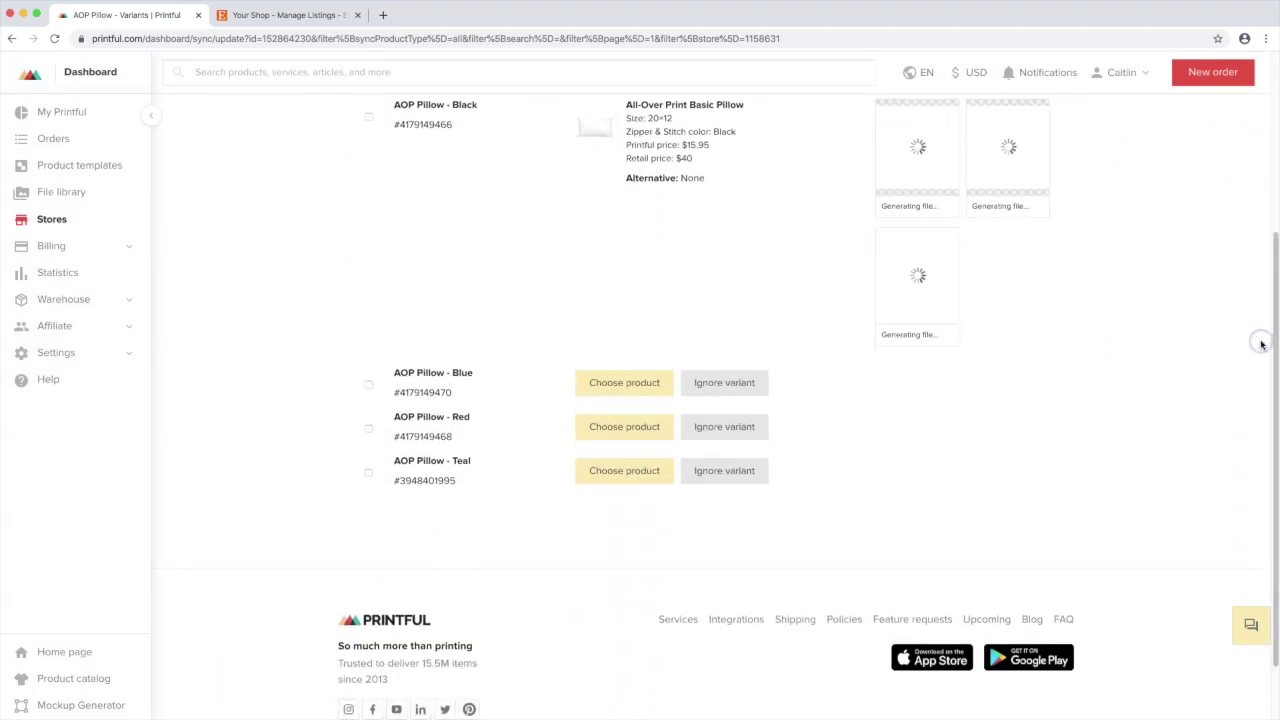
pyautogui.click(929, 323)
pyautogui.click(423, 531)
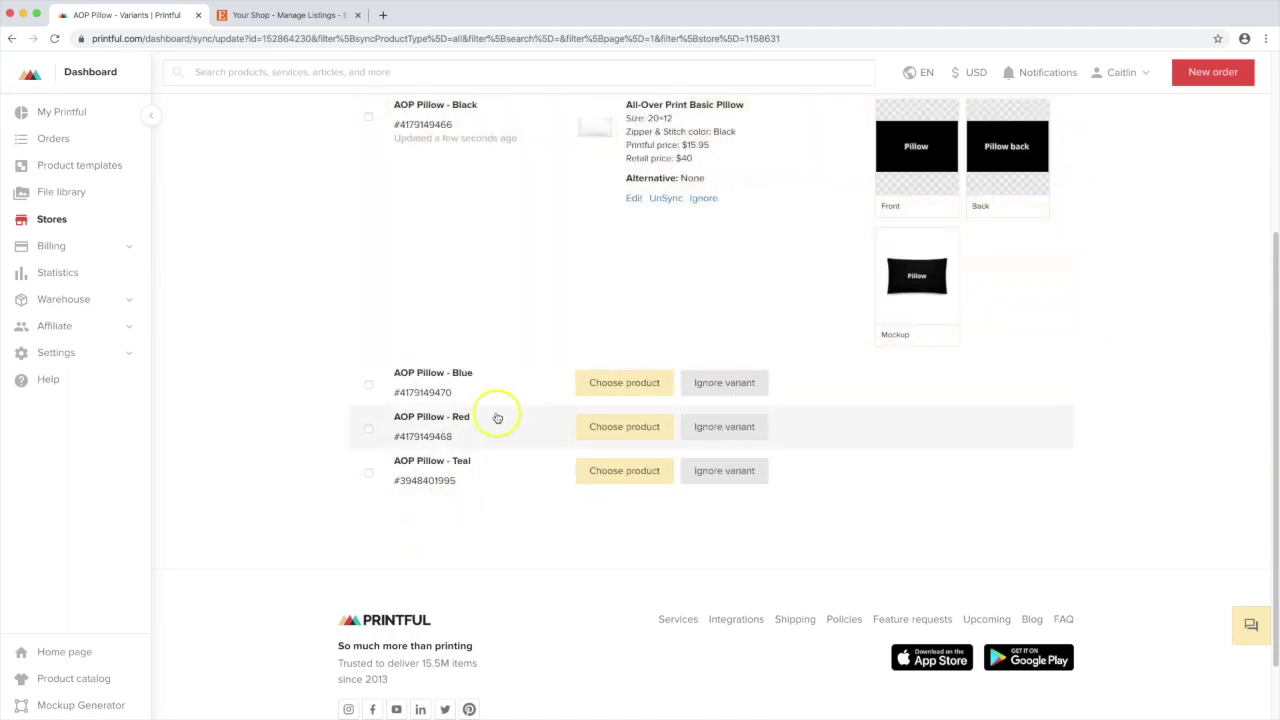
pyautogui.click(601, 386)
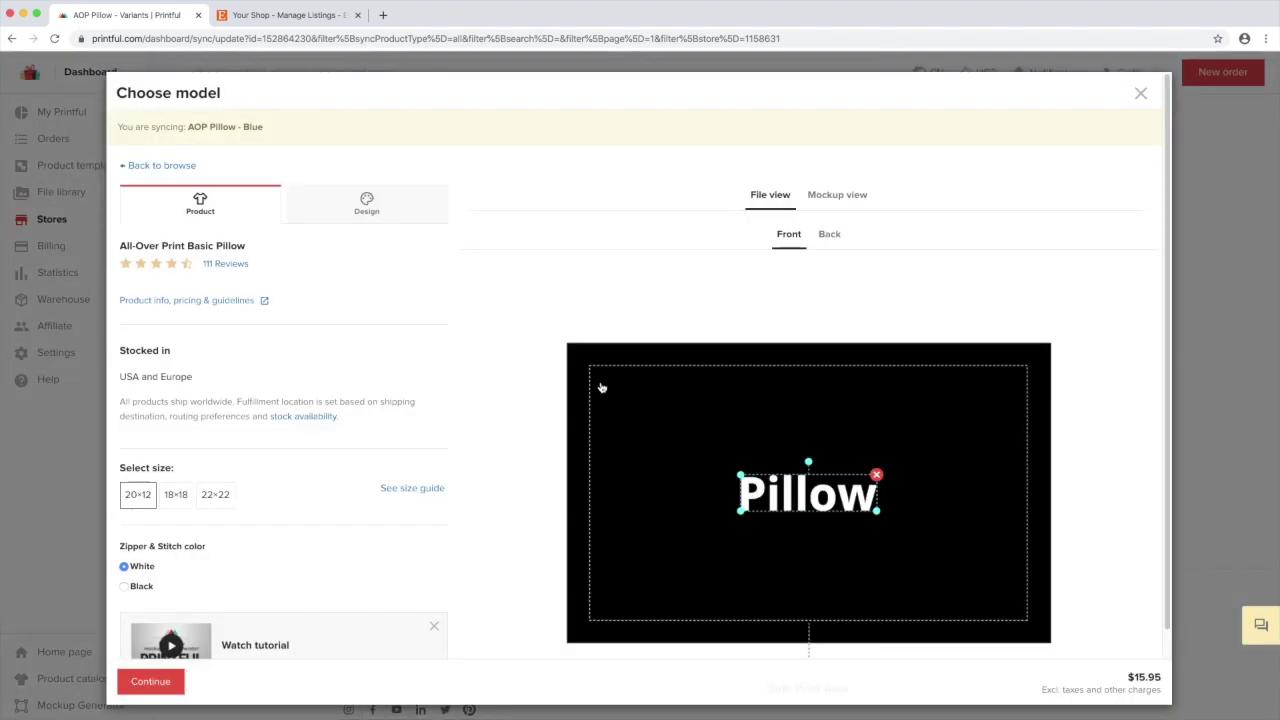
pyautogui.click(374, 262)
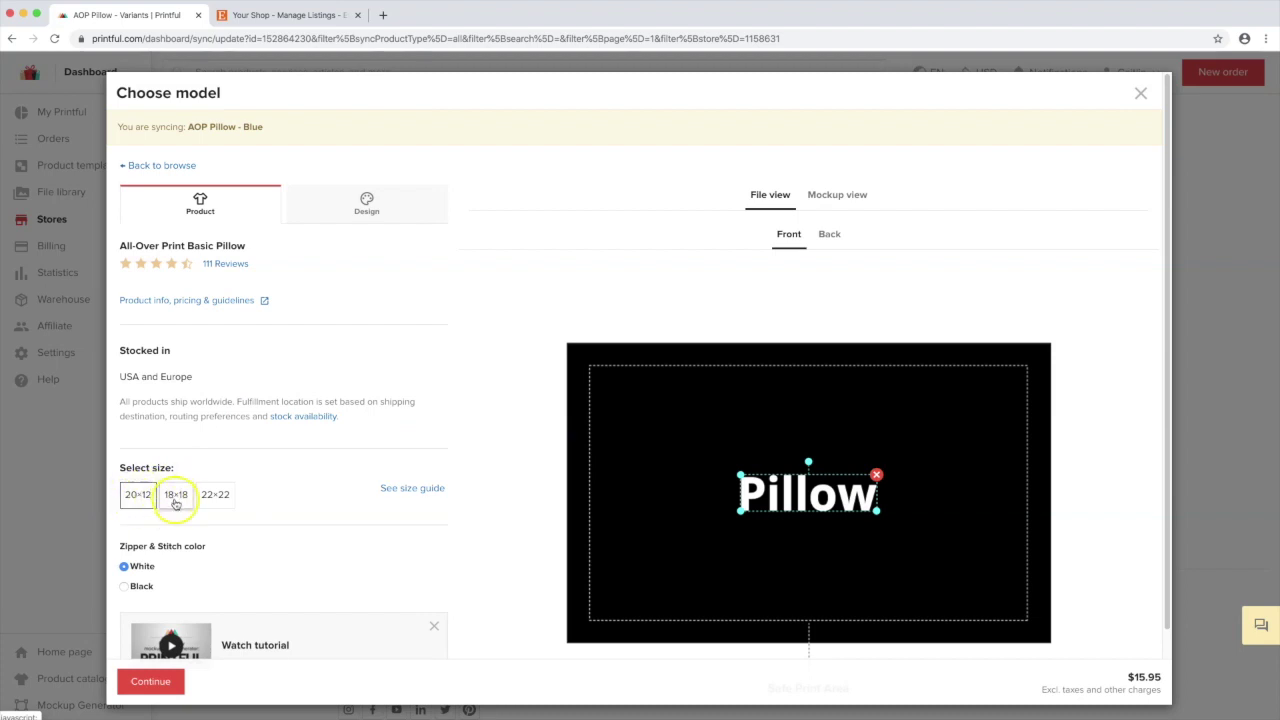
pyautogui.click(147, 587)
# Set the Blue variant's print area background color to Blue 2 and submit its design
pyautogui.click(362, 207)
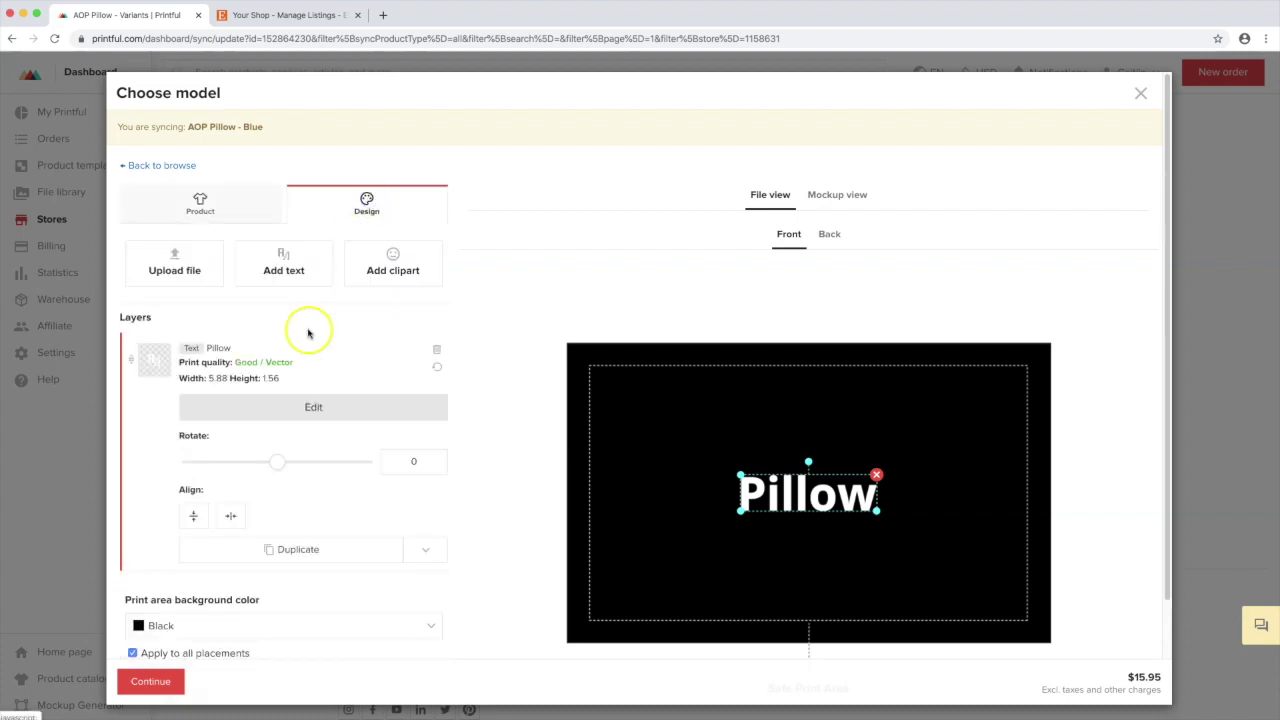
pyautogui.moveTo(1171, 209); pyautogui.dragTo(1150, 330)
pyautogui.click(270, 509)
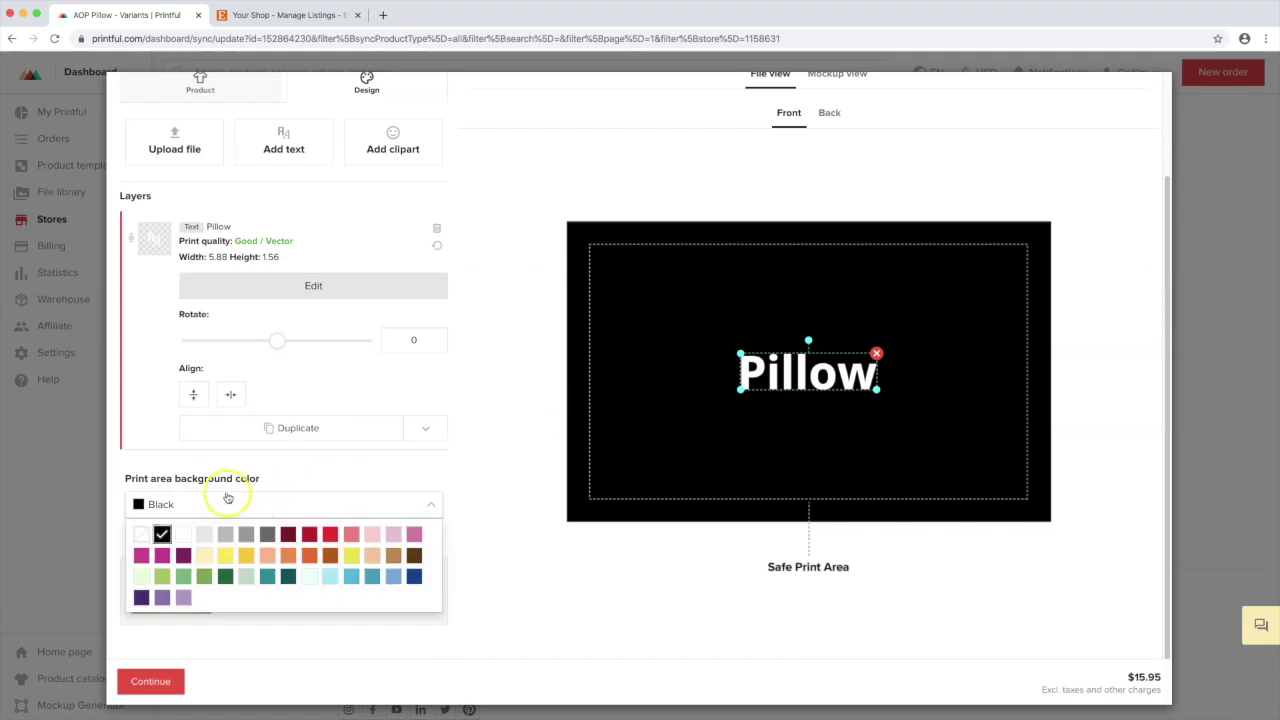
pyautogui.click(415, 580)
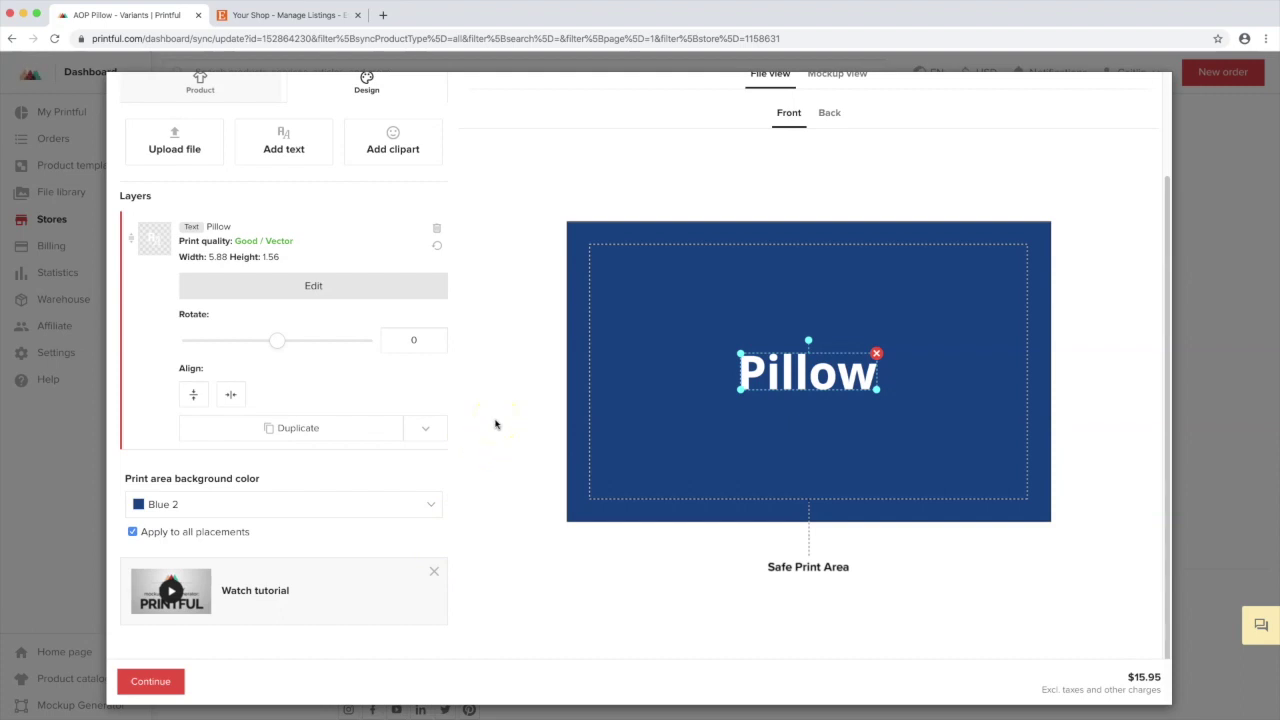
pyautogui.click(152, 683)
# Choose the product for the Red variant, set its print area background color to Red 1 and submit it
pyautogui.scroll(-3, 640, 400)
pyautogui.click(623, 437)
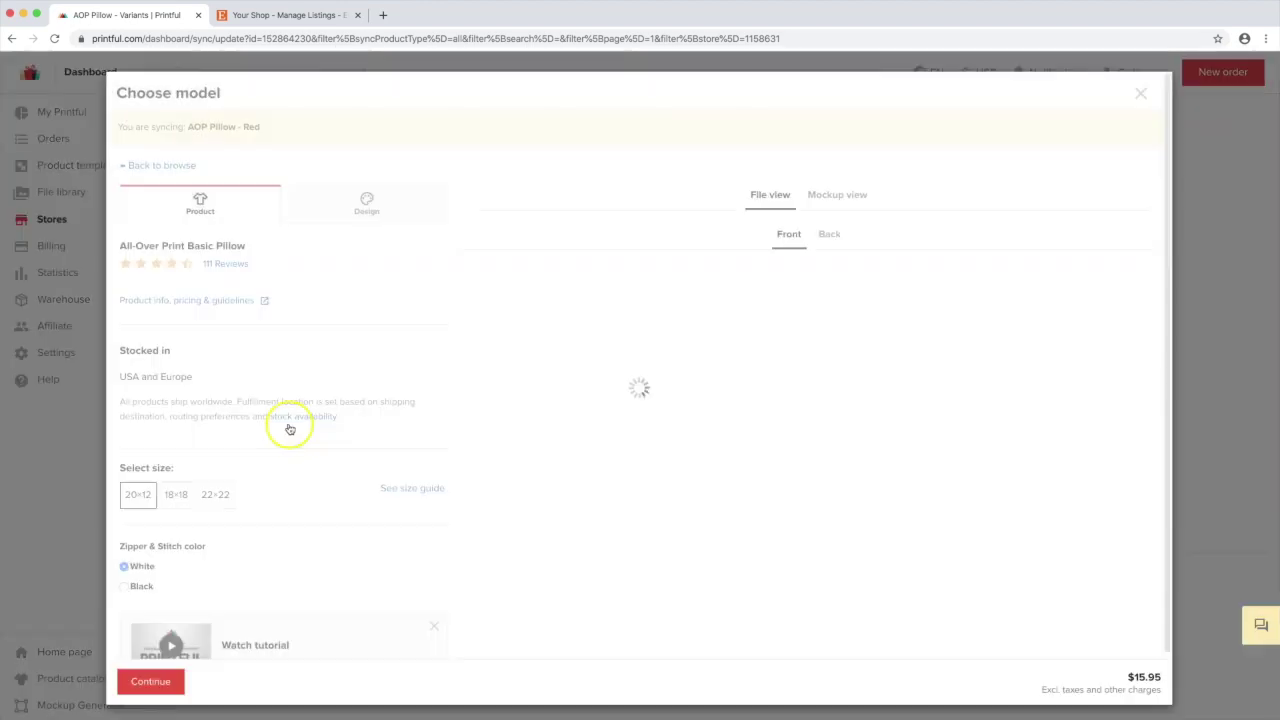
pyautogui.click(349, 186)
pyautogui.click(201, 625)
pyautogui.click(326, 528)
pyautogui.click(150, 681)
# Choose the product for the Teal variant, set its print area background color to teal and submit it
pyautogui.scroll(-3, 591, 466)
pyautogui.click(625, 390)
pyautogui.click(366, 123)
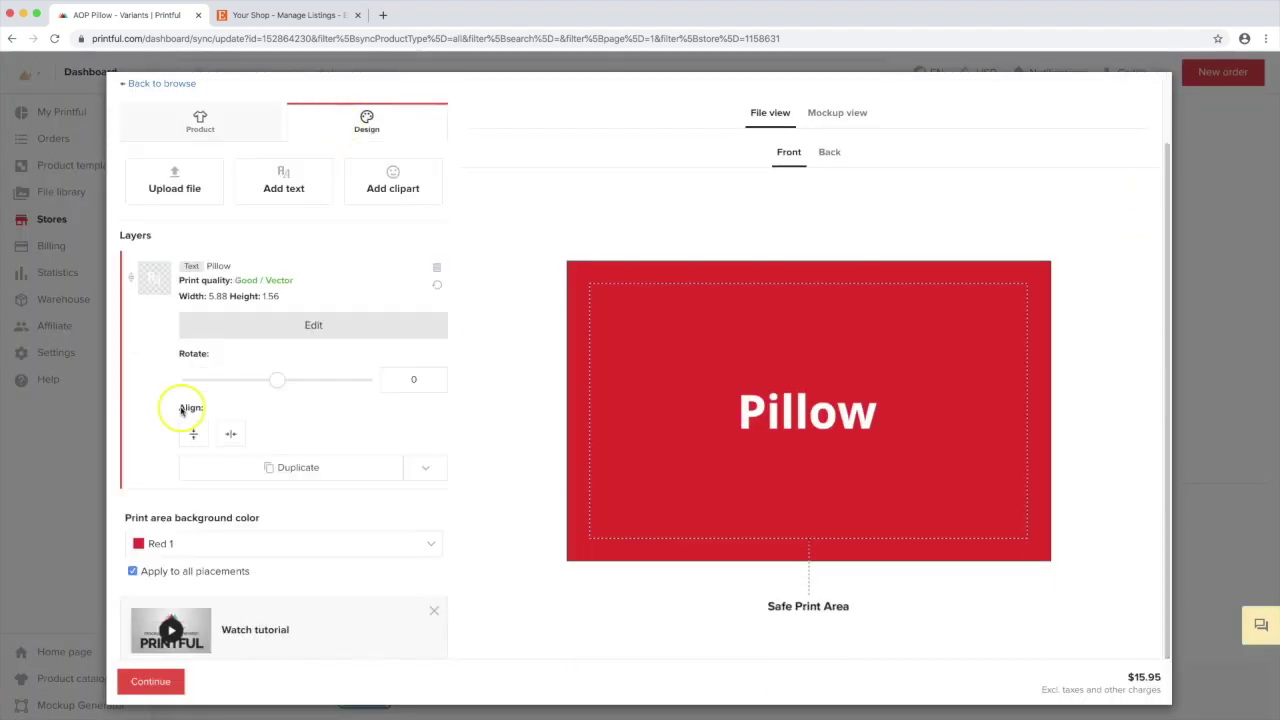
pyautogui.scroll(-1, 186, 417)
pyautogui.click(280, 503)
pyautogui.click(273, 577)
pyautogui.click(160, 688)
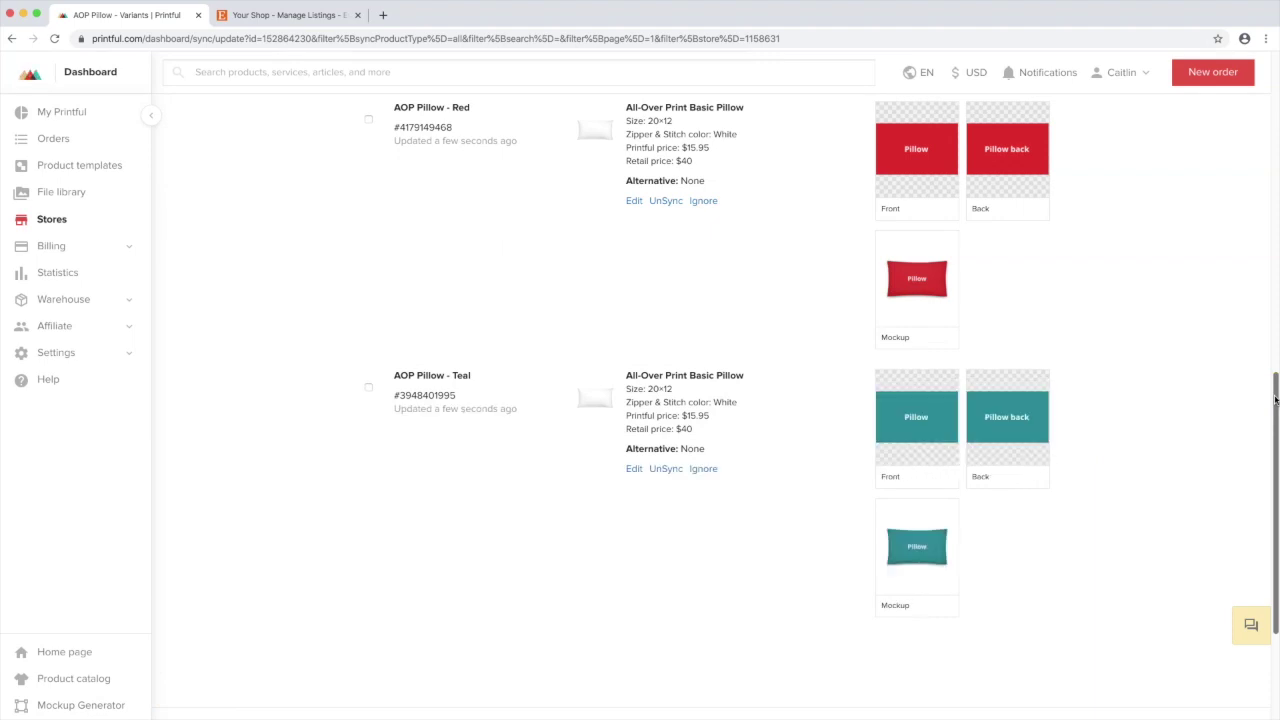
# Switch to Etsy, filter the shop's listings to drafts and open the AOP Pillow listing to check its photos
pyautogui.click(282, 16)
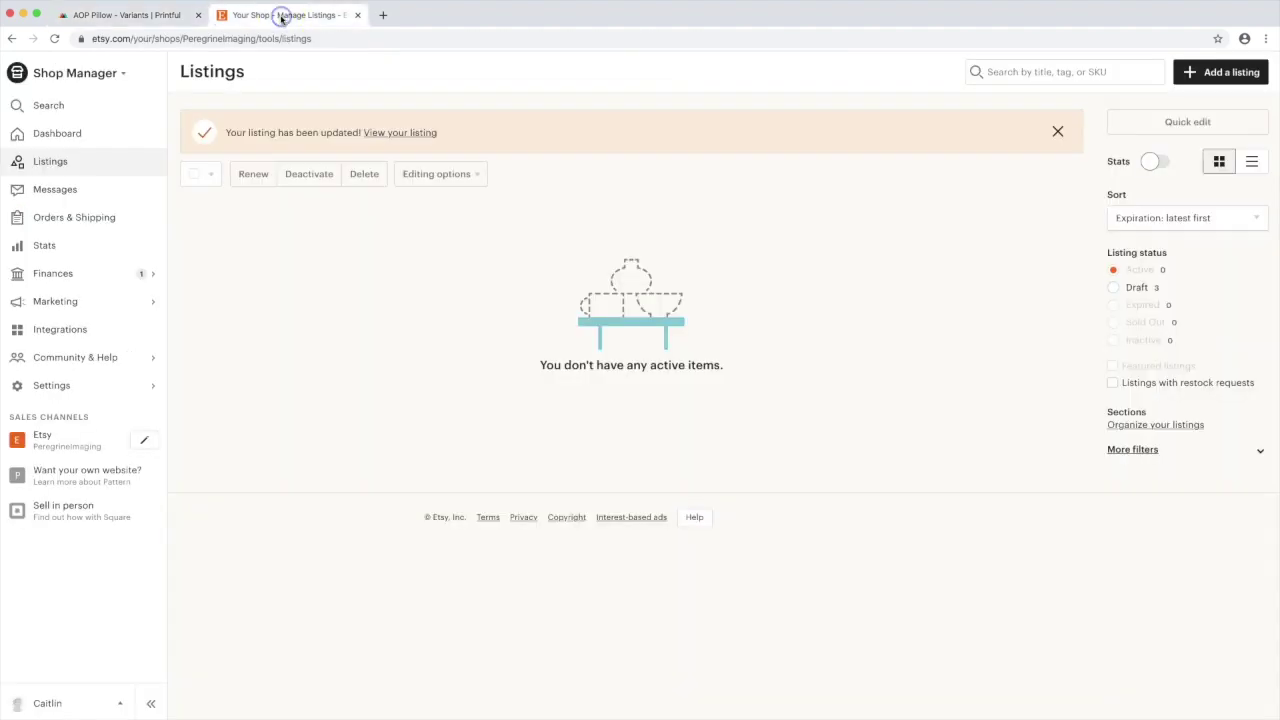
pyautogui.click(1114, 287)
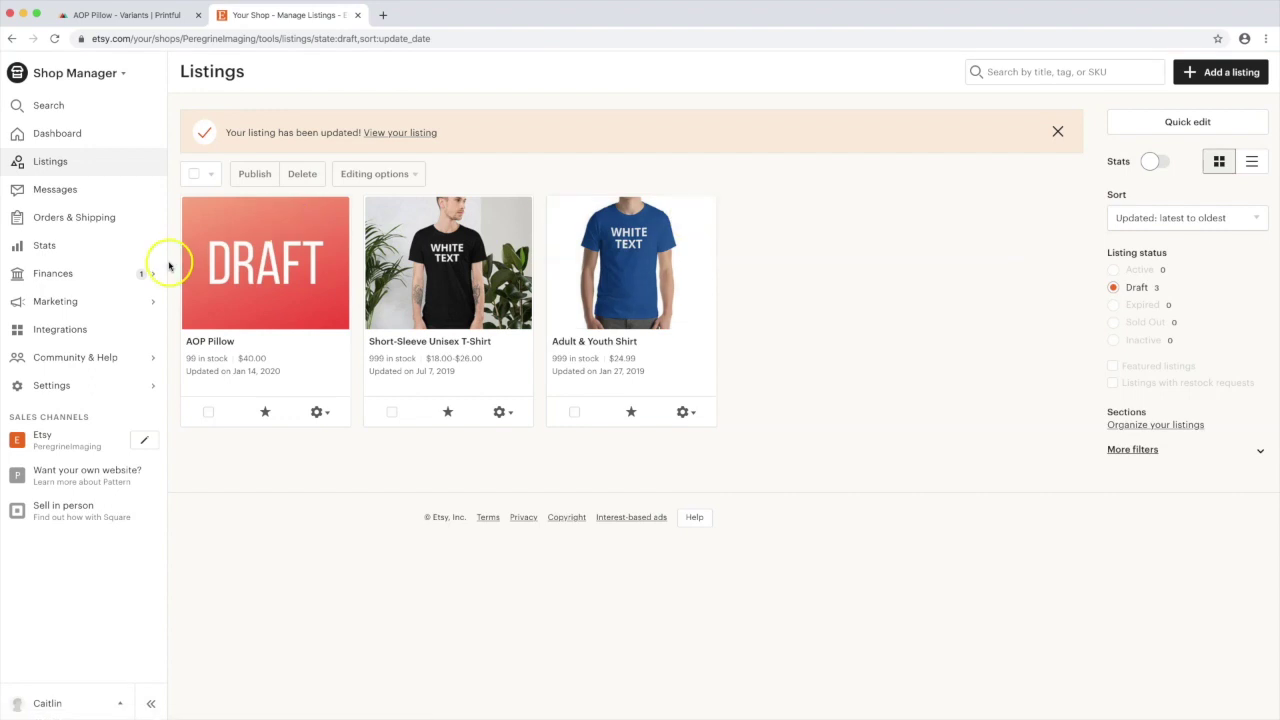
pyautogui.click(217, 258)
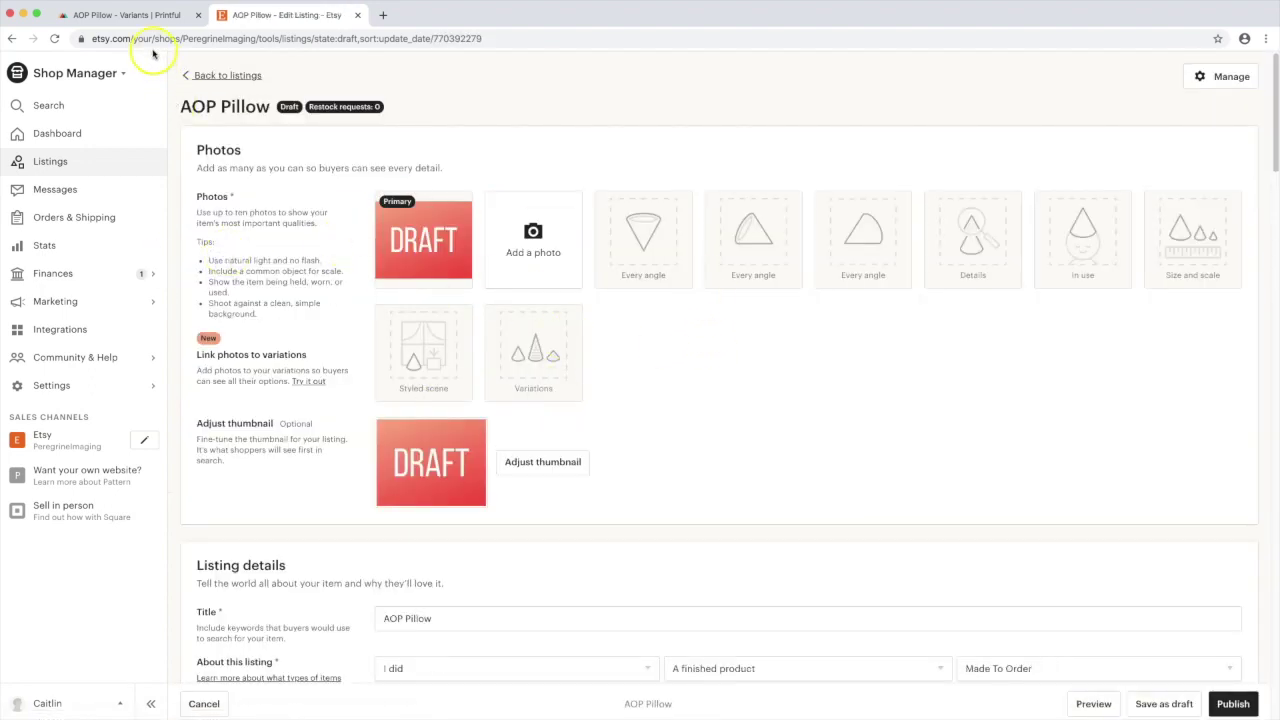
# Switch back to Printful and review the print files and mockups of the synced pillow variants
pyautogui.click(143, 16)
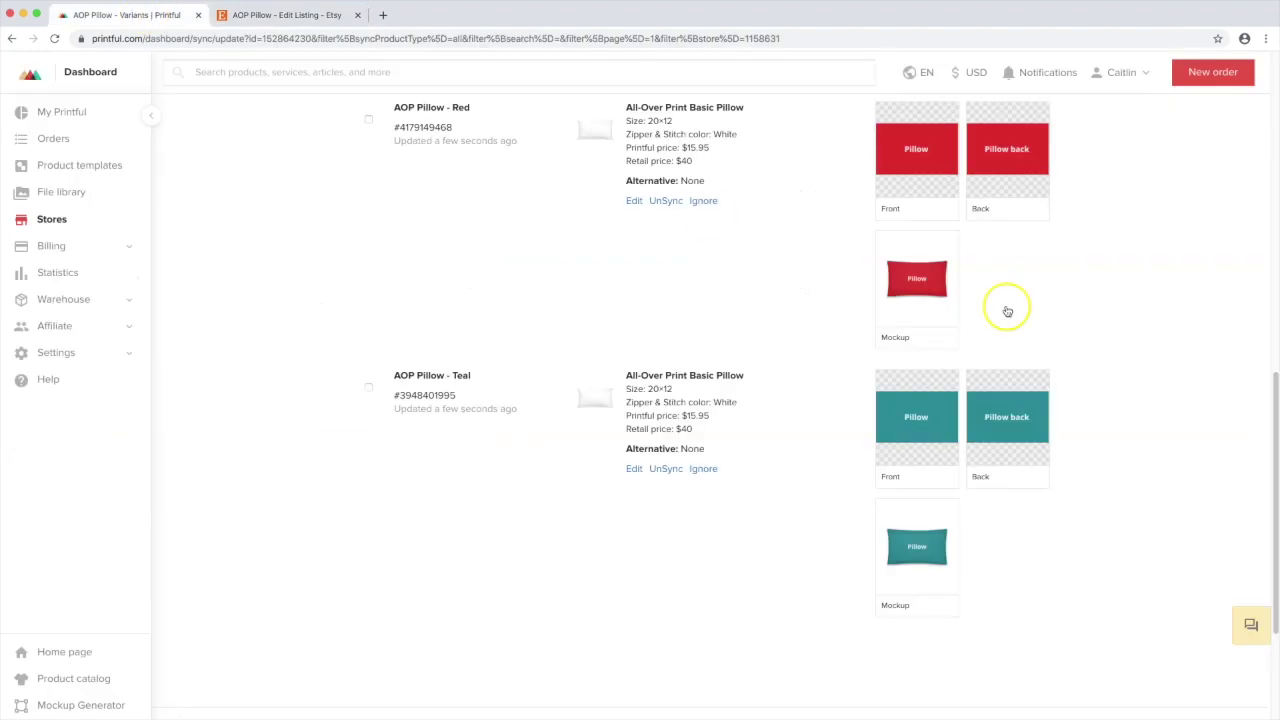
pyautogui.scroll(3, 1006, 306)
pyautogui.scroll(5, 1274, 129)
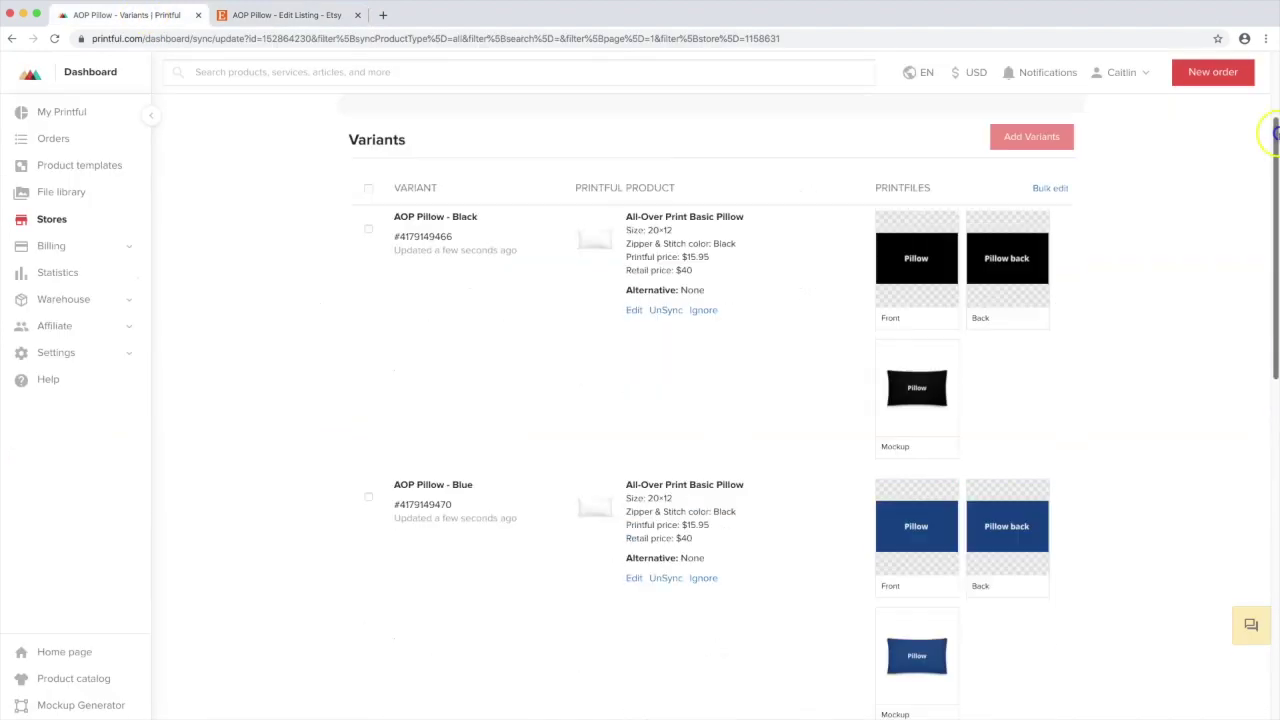
pyautogui.moveTo(925, 500)
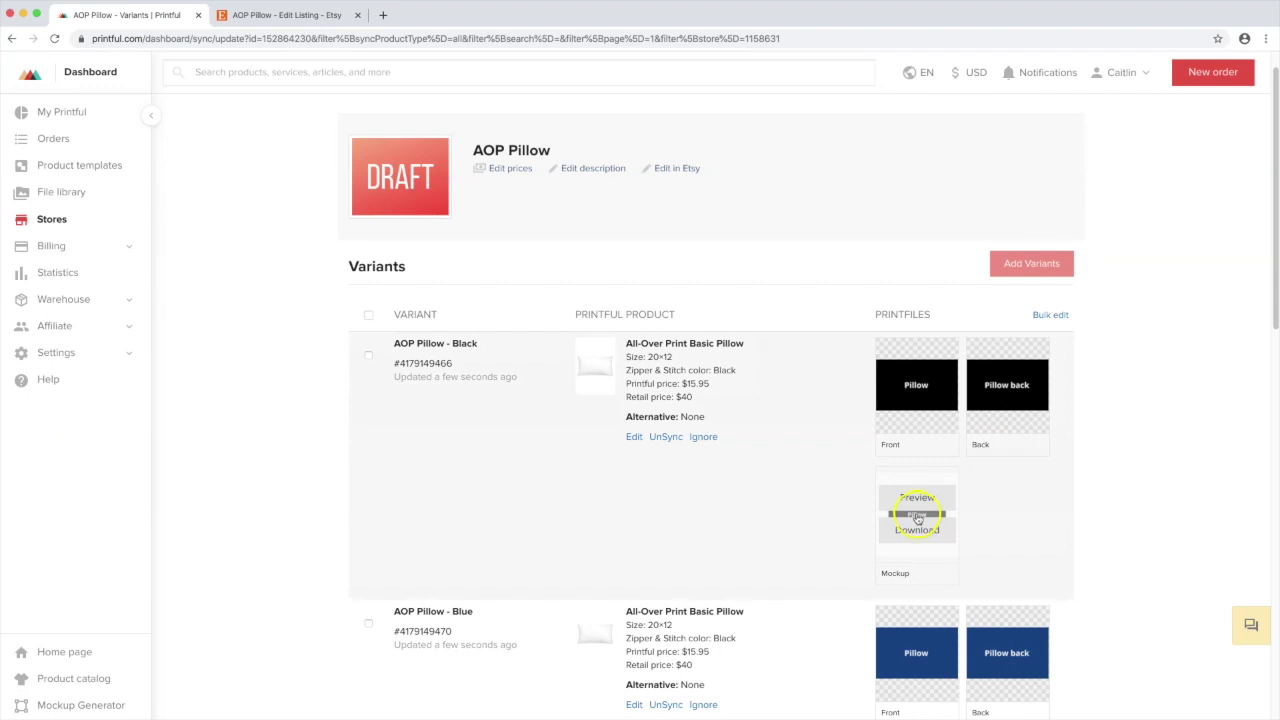
pyautogui.moveTo(907, 670)
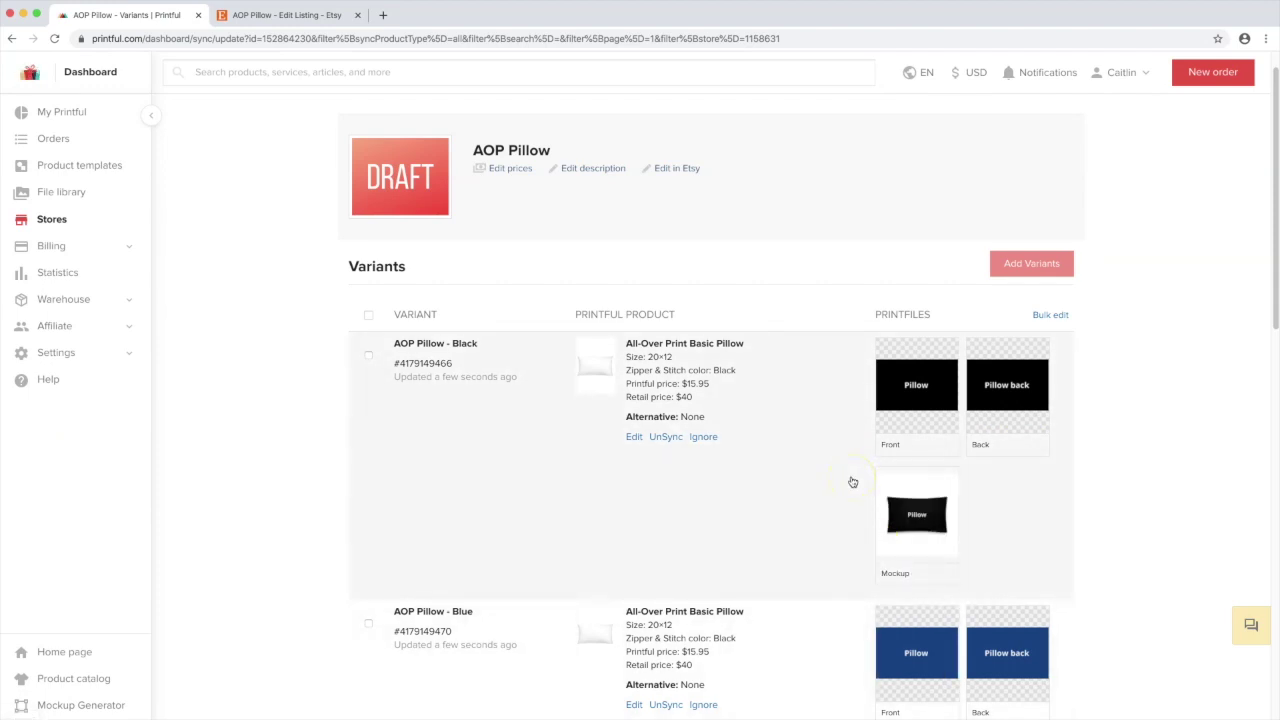
# Change the print file of the Black variant, keeping its design, and submit front and back Person mockups to the store
pyautogui.click(368, 357)
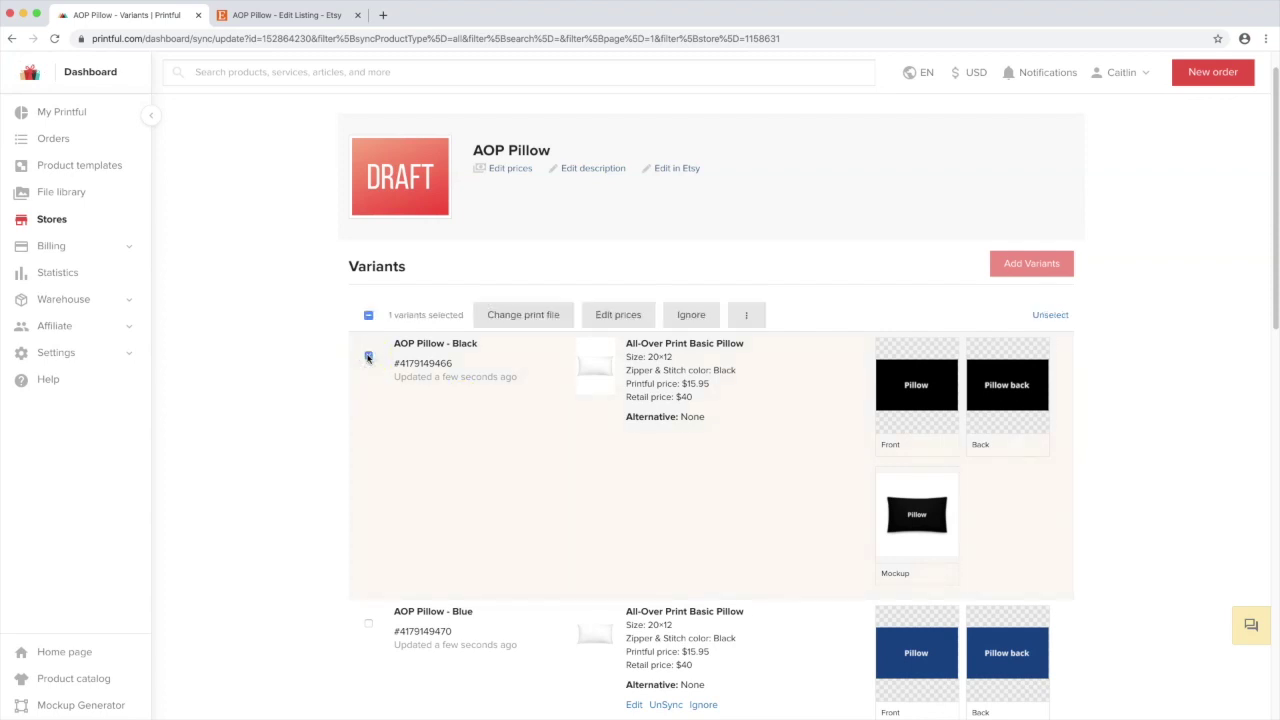
pyautogui.click(508, 318)
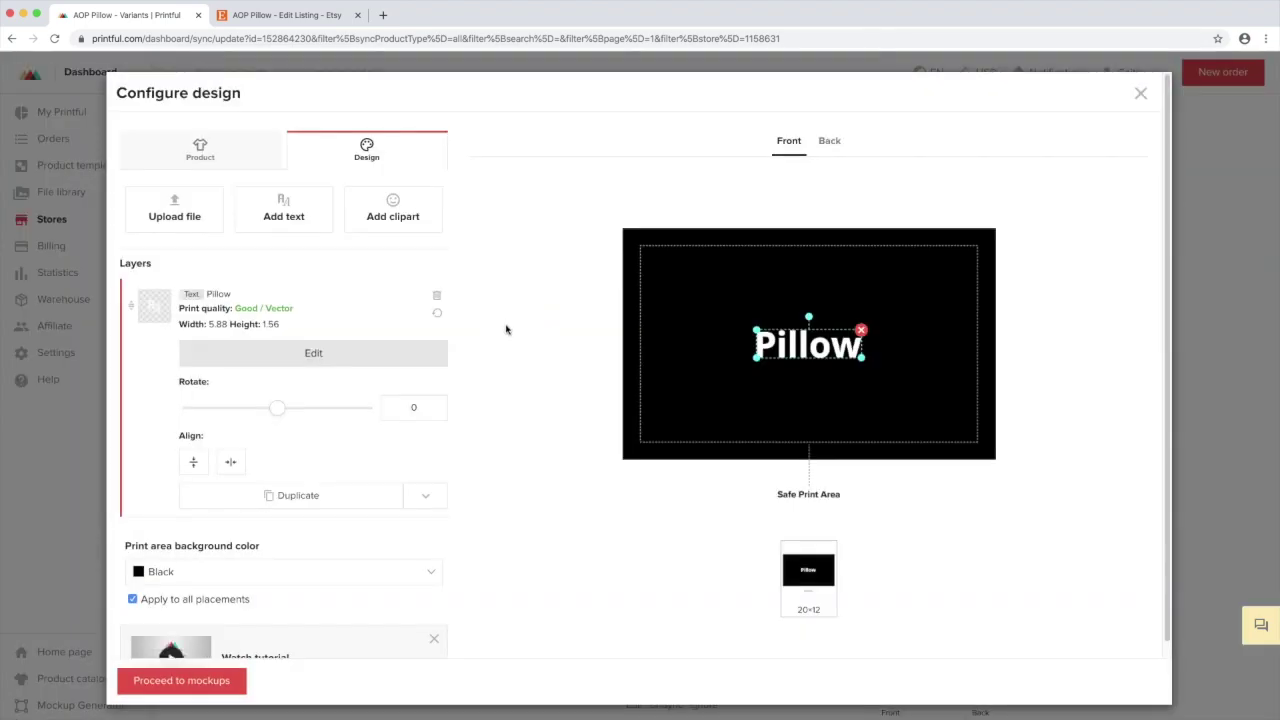
pyautogui.click(180, 688)
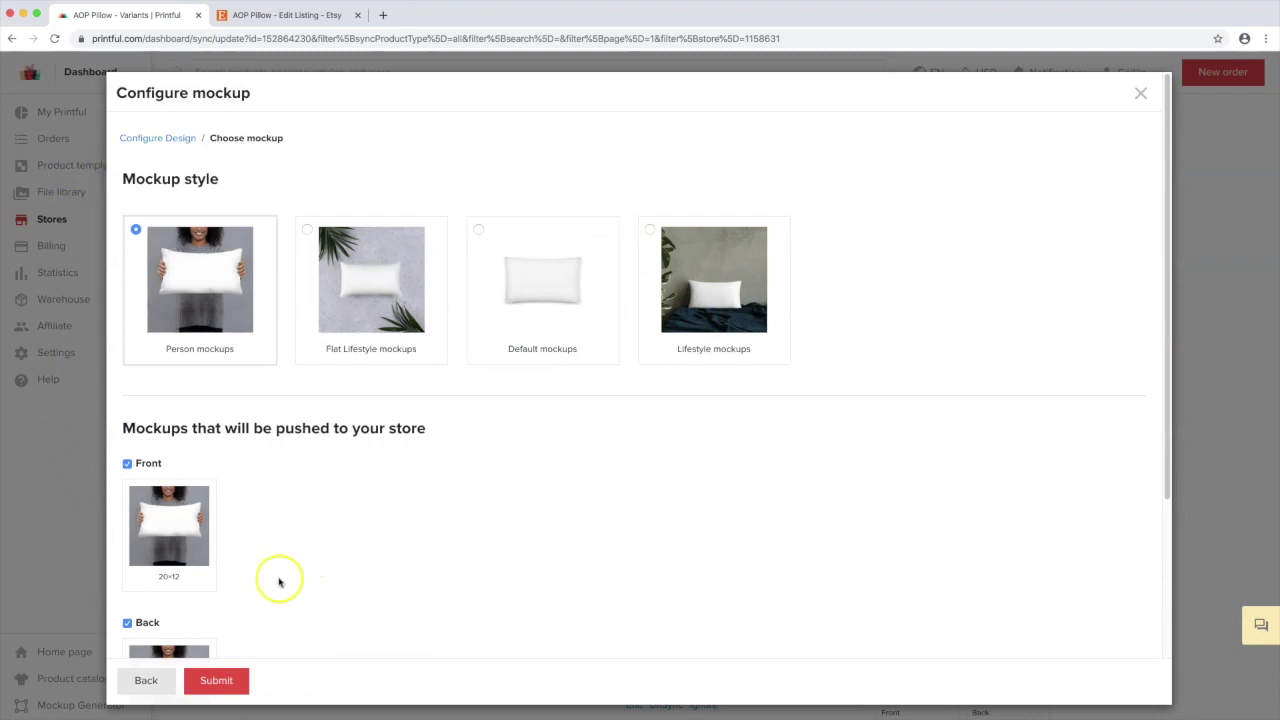
pyautogui.click(216, 684)
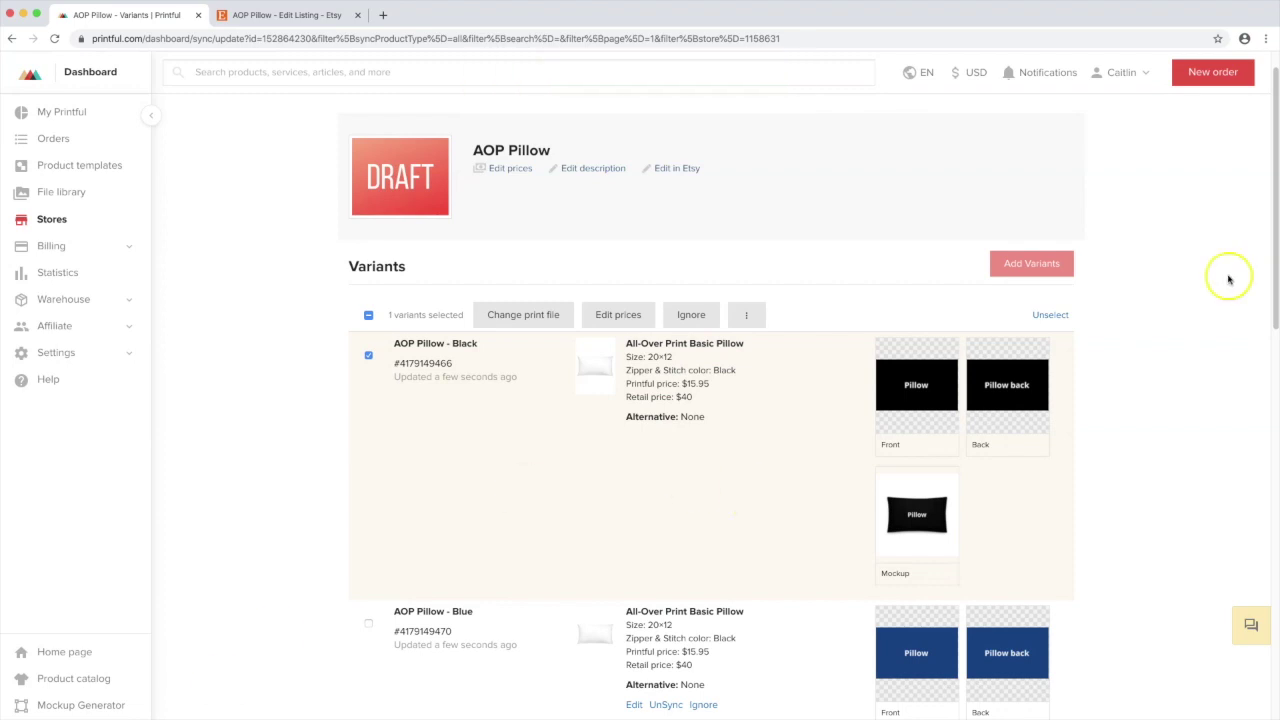
# Change the print file of the Blue variant, keeping its design, and submit its mockups to the store
pyautogui.scroll(-3, 1262, 250)
pyautogui.scroll(-2, 1256, 307)
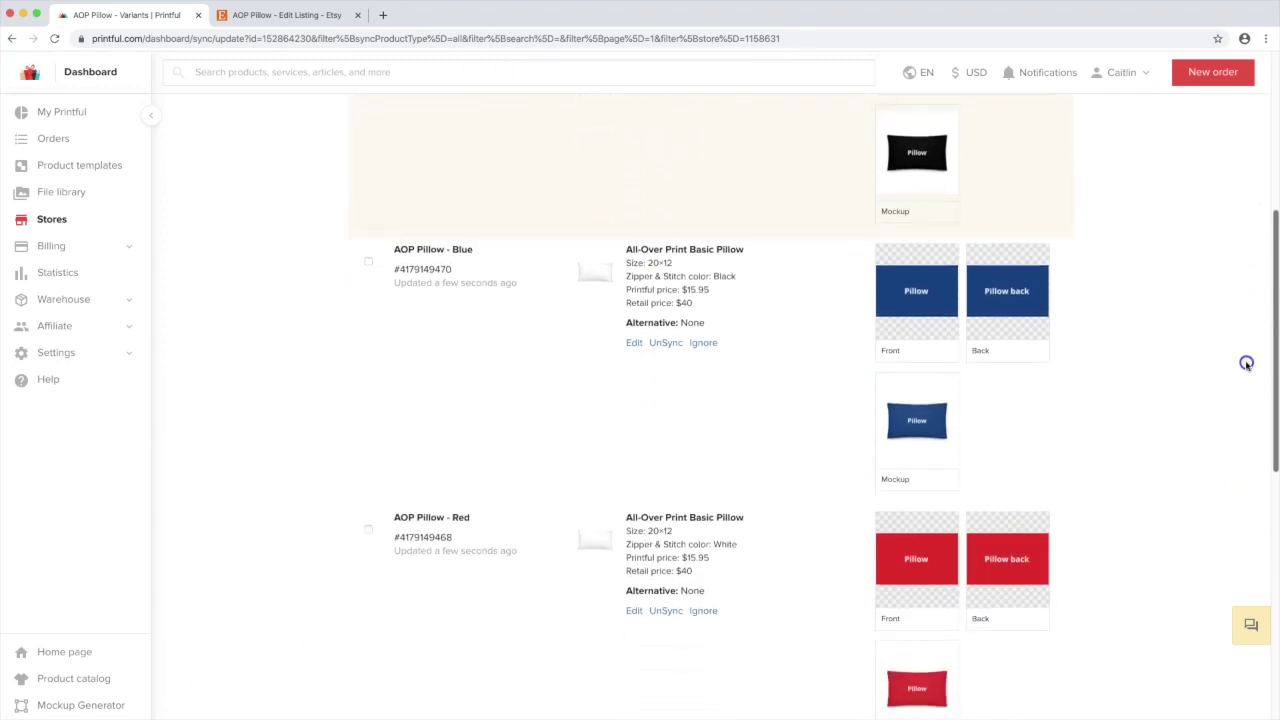
pyautogui.click(369, 262)
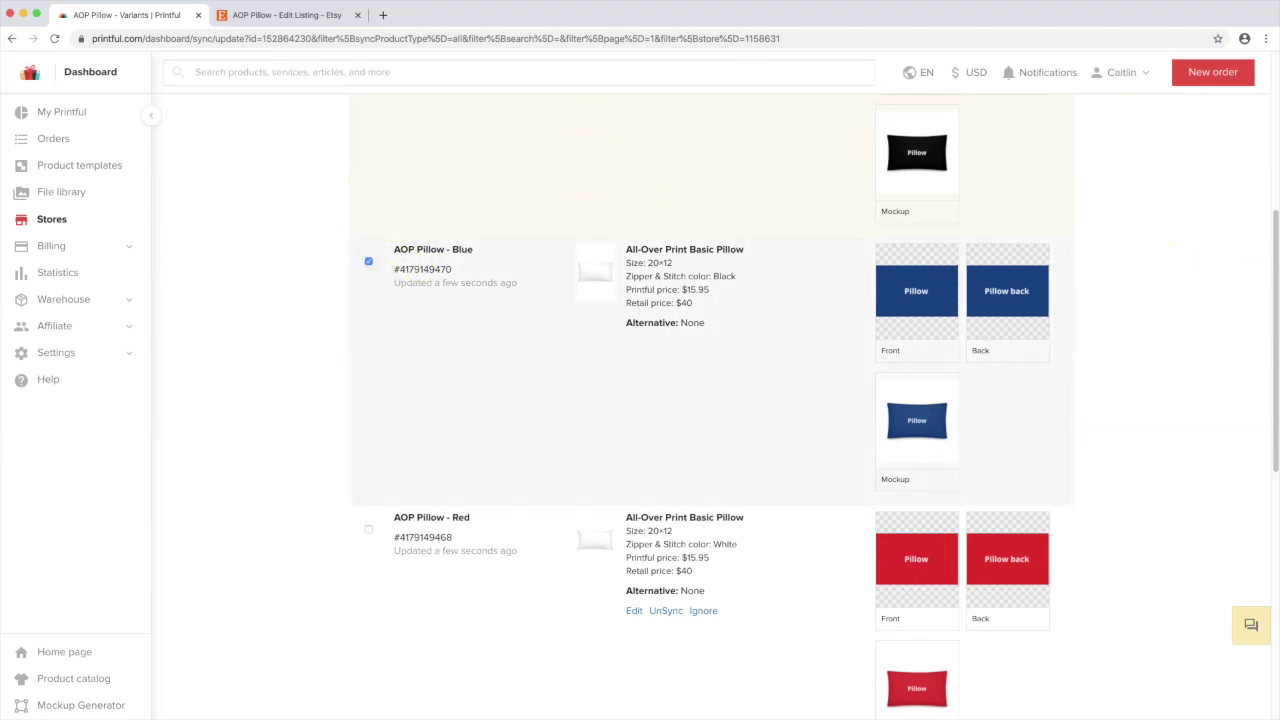
pyautogui.moveTo(1275, 250); pyautogui.dragTo(1275, 94)
pyautogui.click(493, 352)
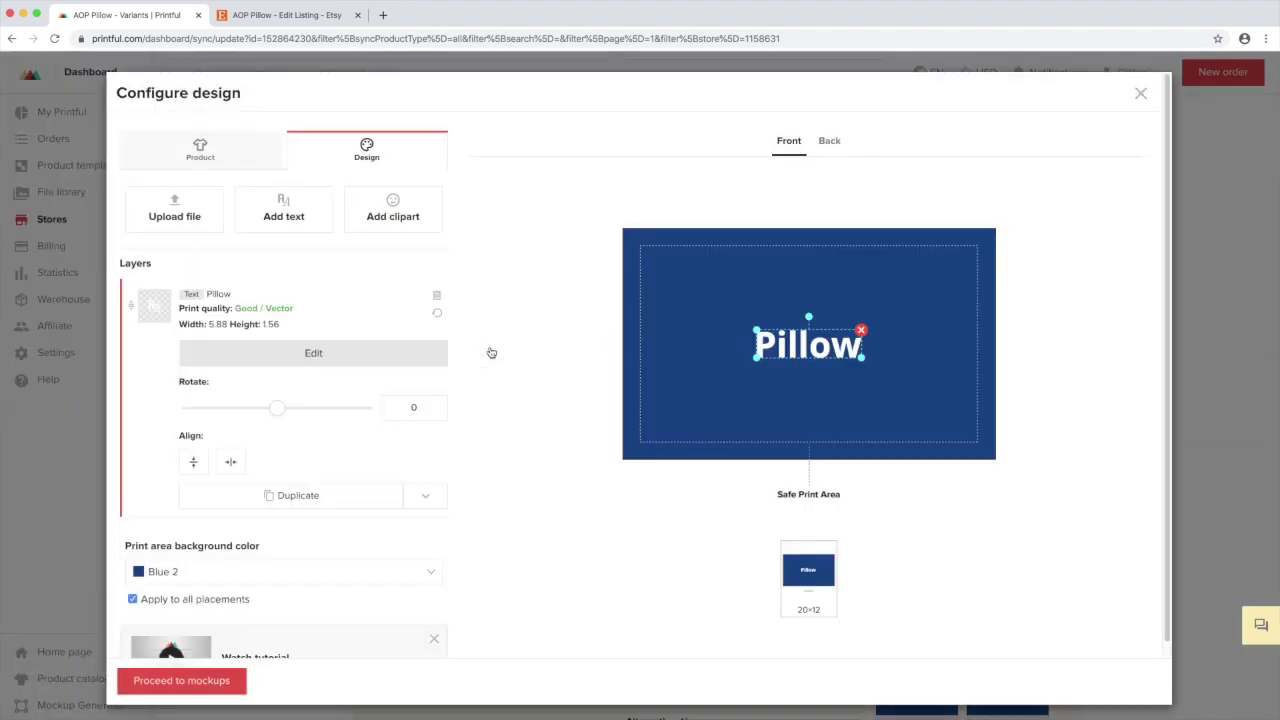
pyautogui.click(208, 687)
pyautogui.click(210, 687)
# Change the print file of the Red variant, keeping its design, and submit its mockups to the store
pyautogui.scroll(-5, 1268, 309)
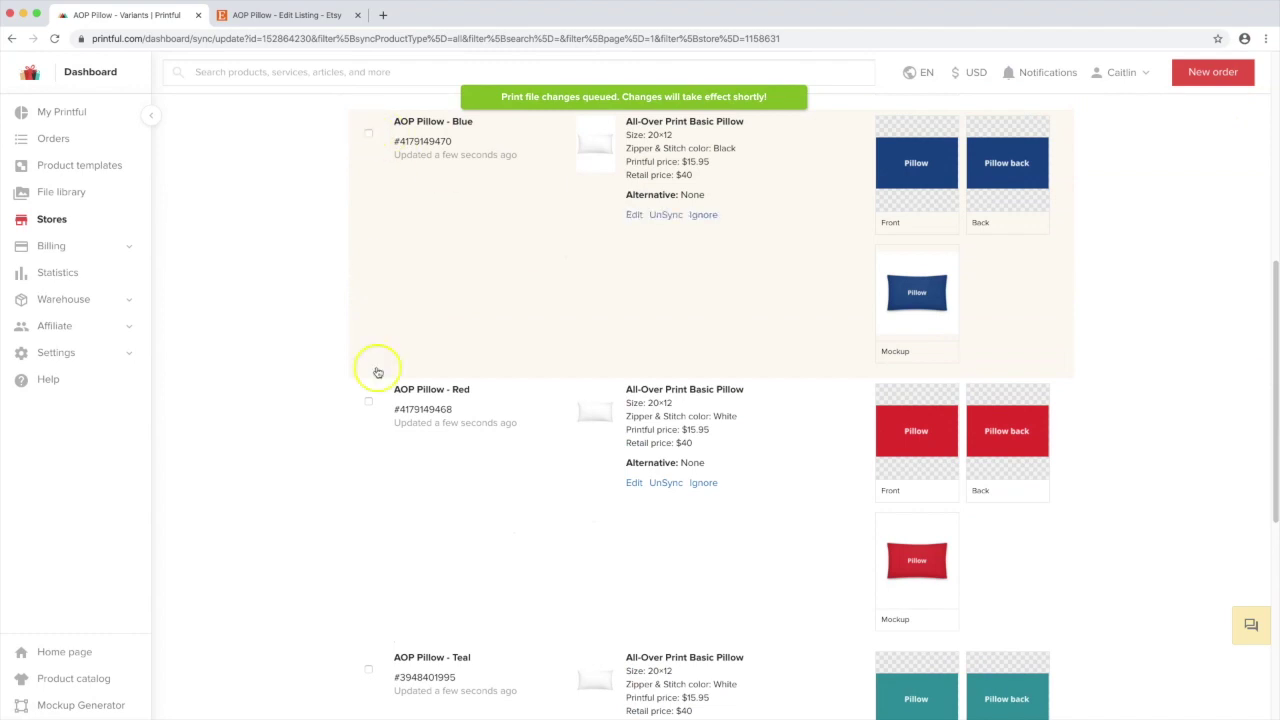
pyautogui.click(368, 401)
pyautogui.scroll(6, 486, 294)
pyautogui.click(510, 352)
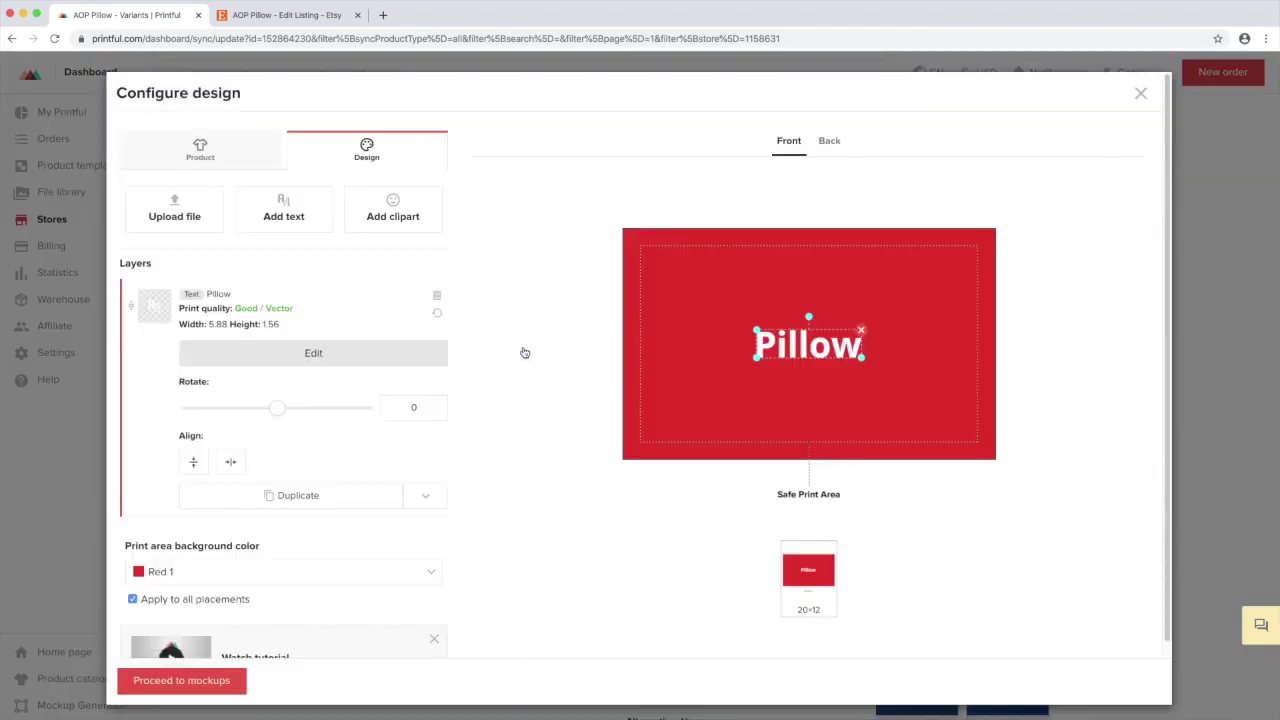
pyautogui.click(180, 681)
# Change the print file of the Teal variant, keeping its design, and submit its mockups to the store
pyautogui.moveTo(1275, 300)
pyautogui.mouseDown()
pyautogui.moveTo(1275, 560)
pyautogui.moveTo(1275, 298)
pyautogui.mouseUp()
pyautogui.click(486, 354)
pyautogui.click(214, 684)
pyautogui.click(217, 685)
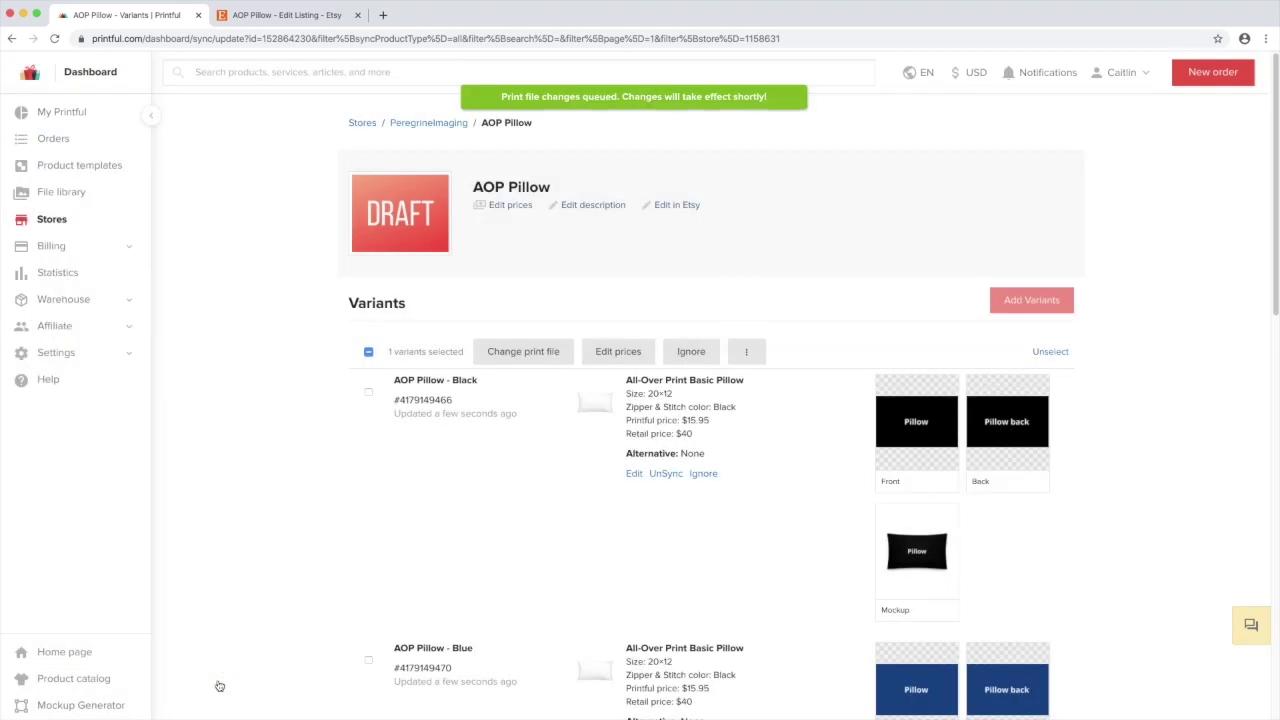
# Switch to Etsy and reload the AOP Pillow draft by discarding changes and reopening it to check its photos
pyautogui.click(276, 17)
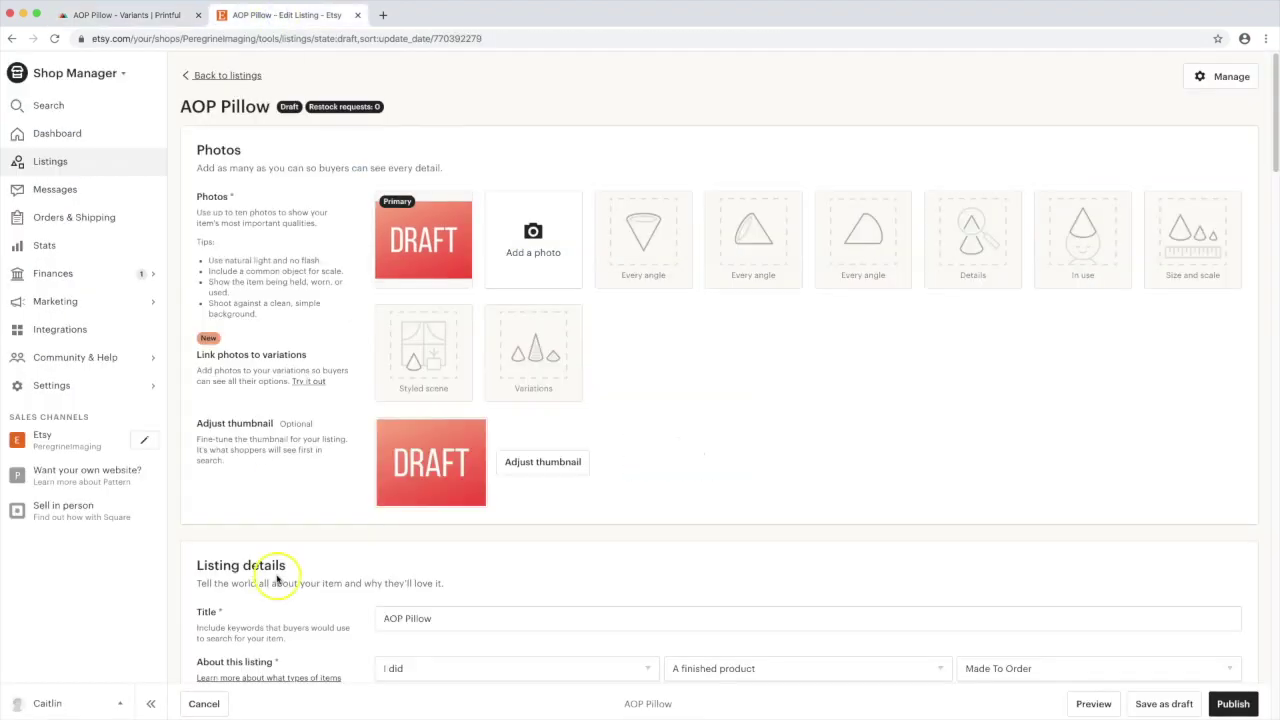
pyautogui.click(206, 702)
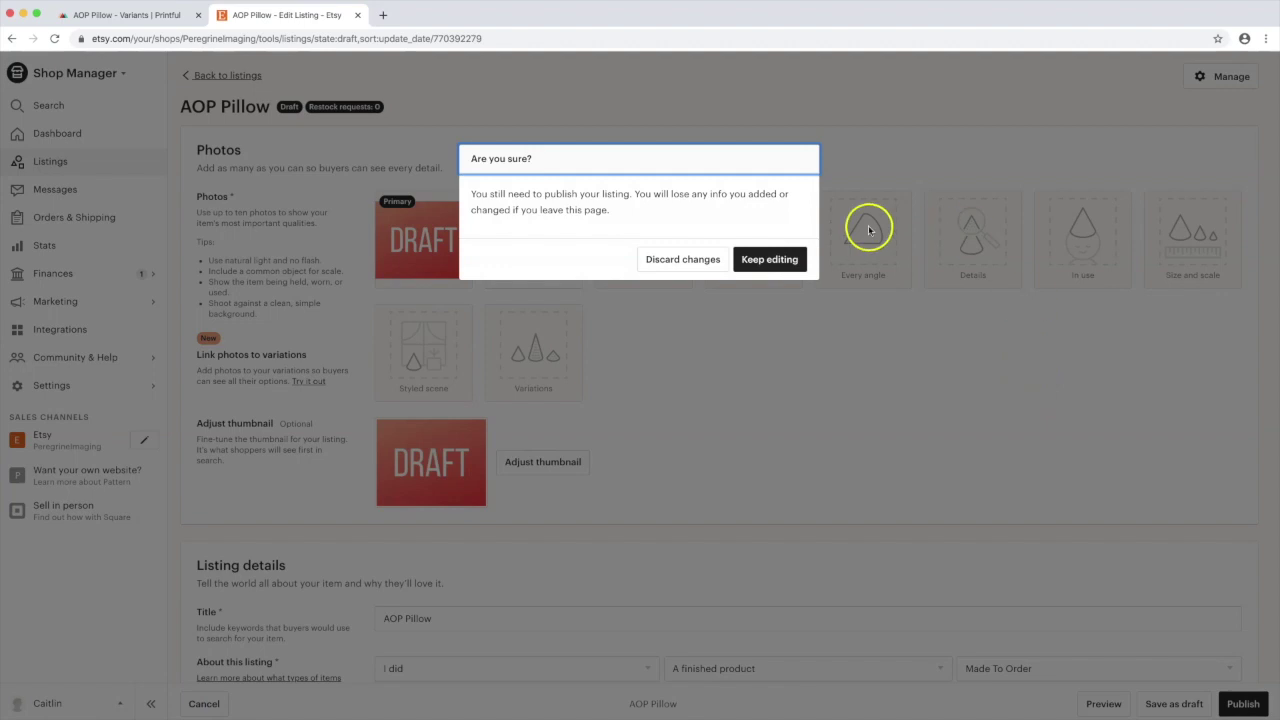
pyautogui.click(705, 260)
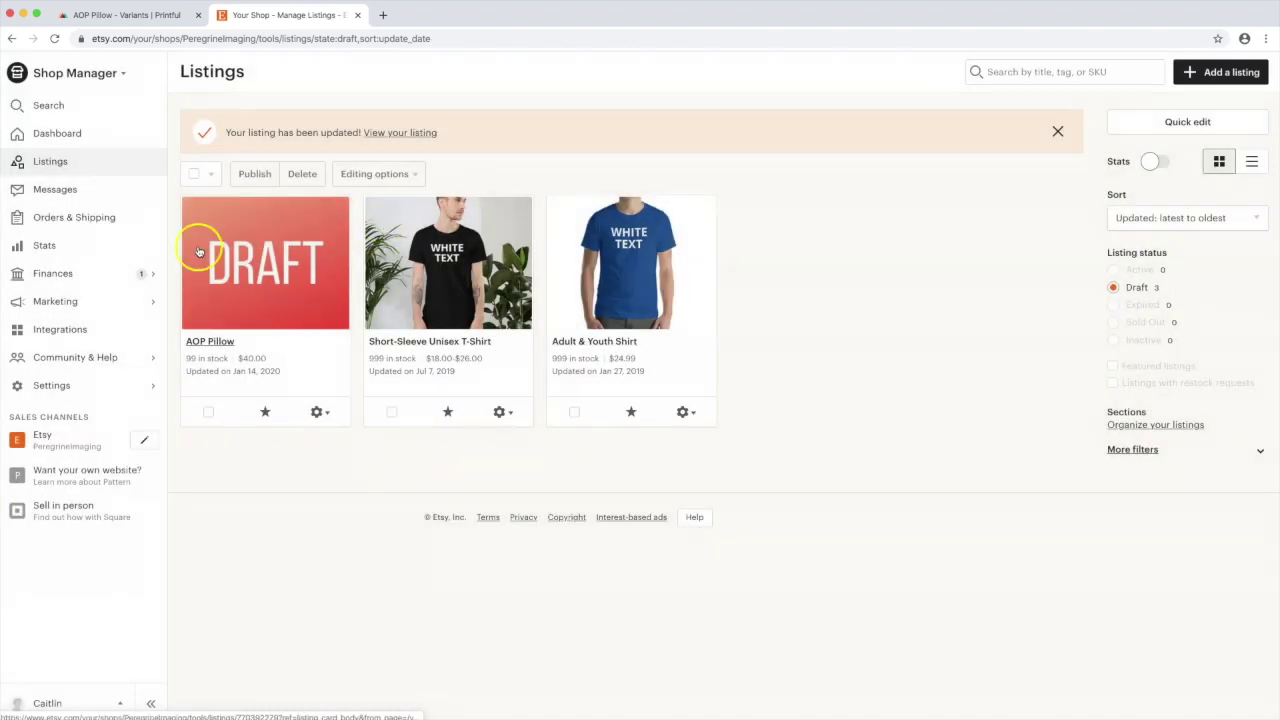
pyautogui.click(250, 250)
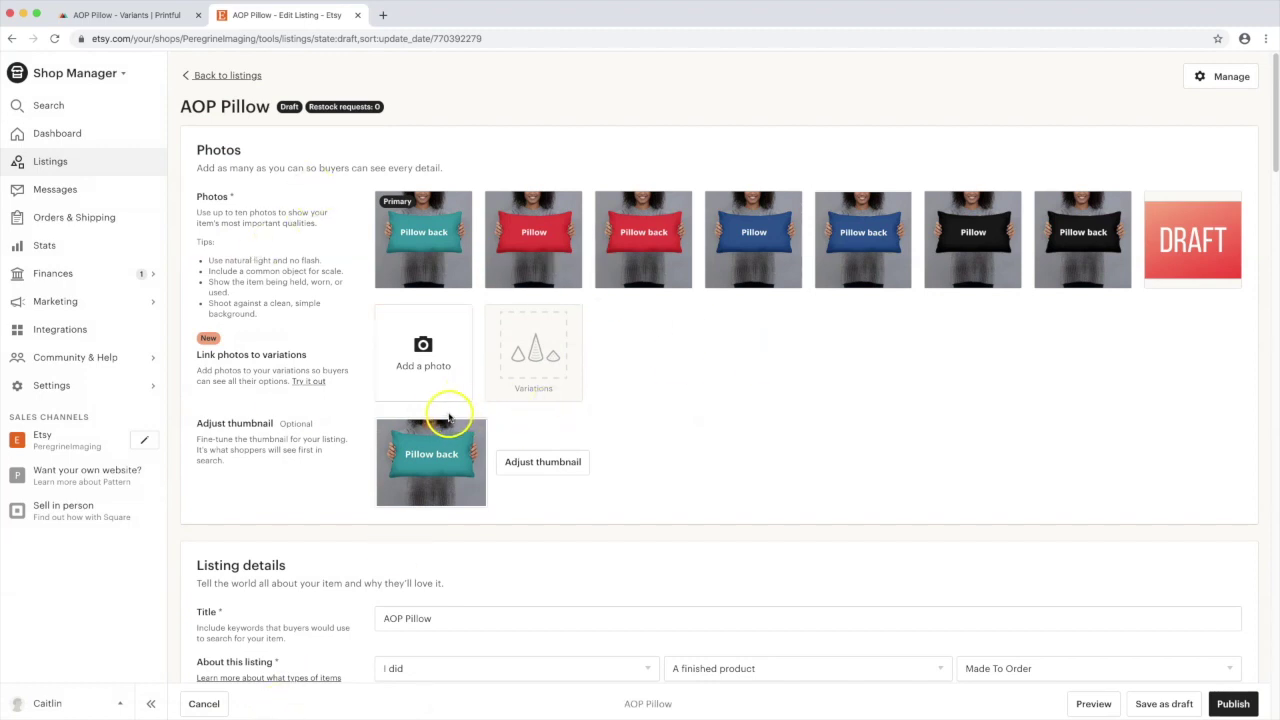
pyautogui.click(205, 704)
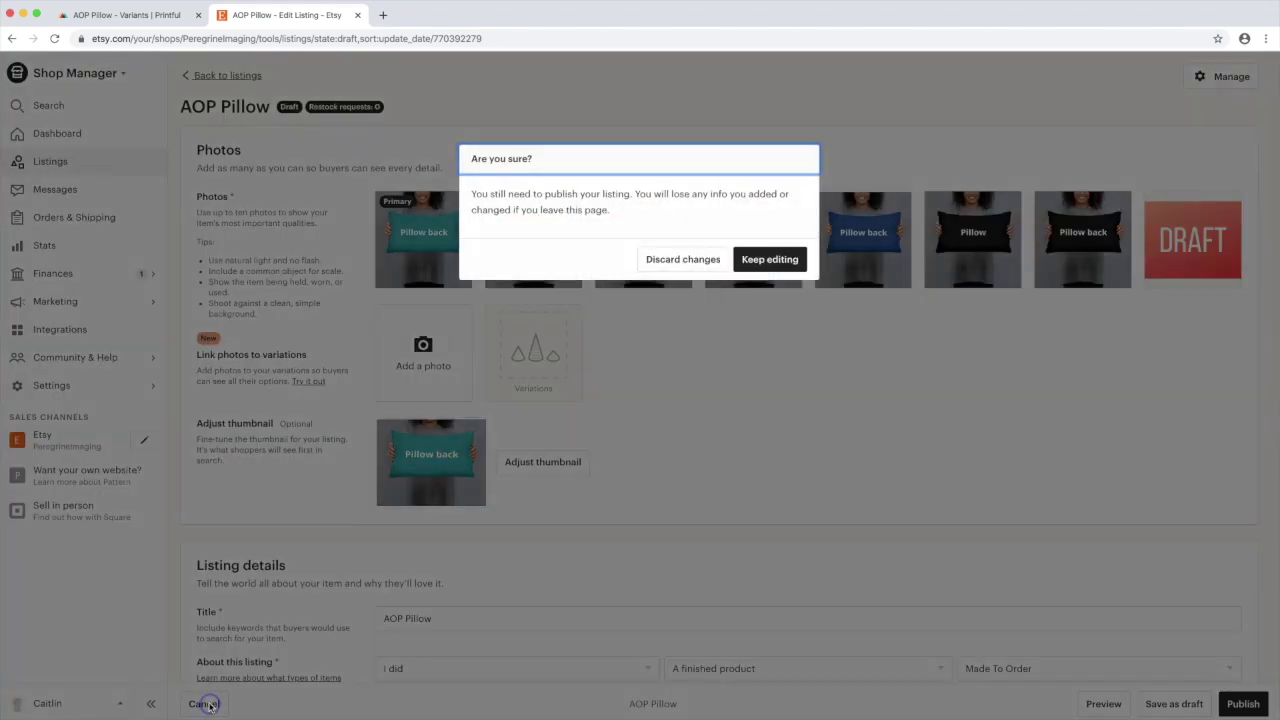
pyautogui.click(680, 261)
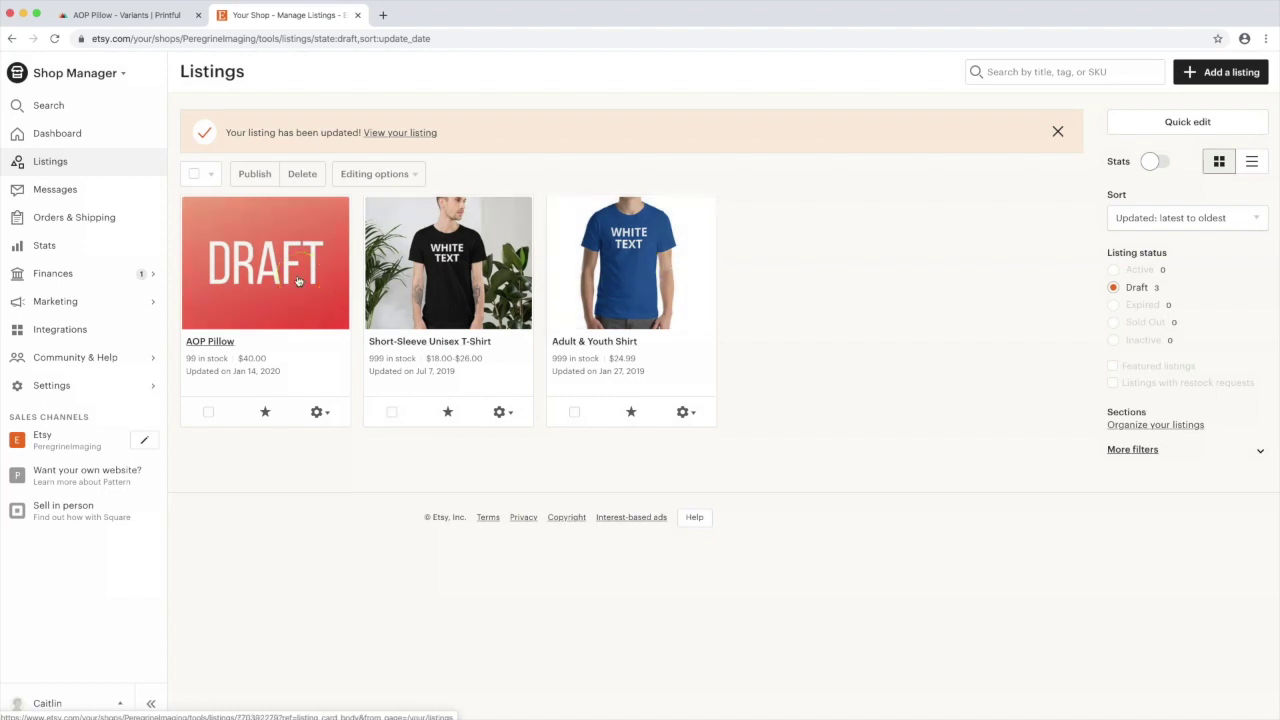
pyautogui.click(284, 277)
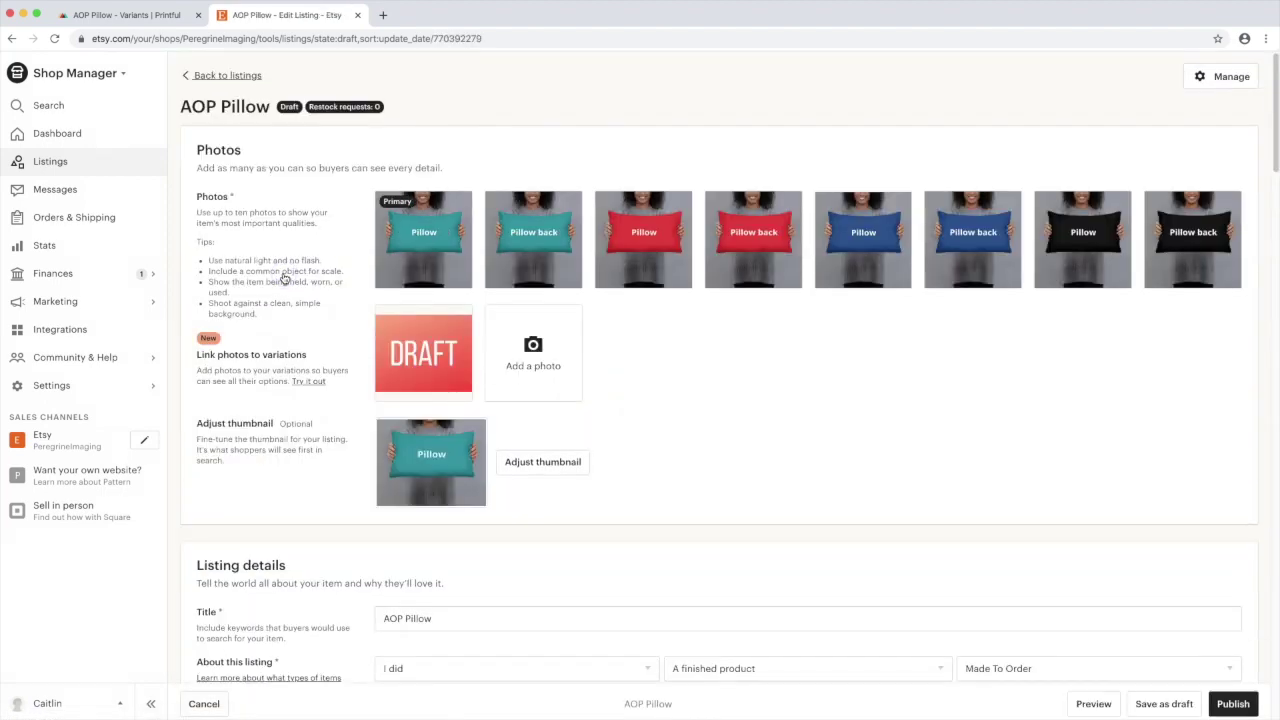
pyautogui.moveTo(414, 266)
# Preview the AOP Pillow listing, look at its primary color options and return to editing
pyautogui.moveTo(1269, 137); pyautogui.dragTo(1245, 468)
pyautogui.click(1234, 706)
pyautogui.click(1108, 704)
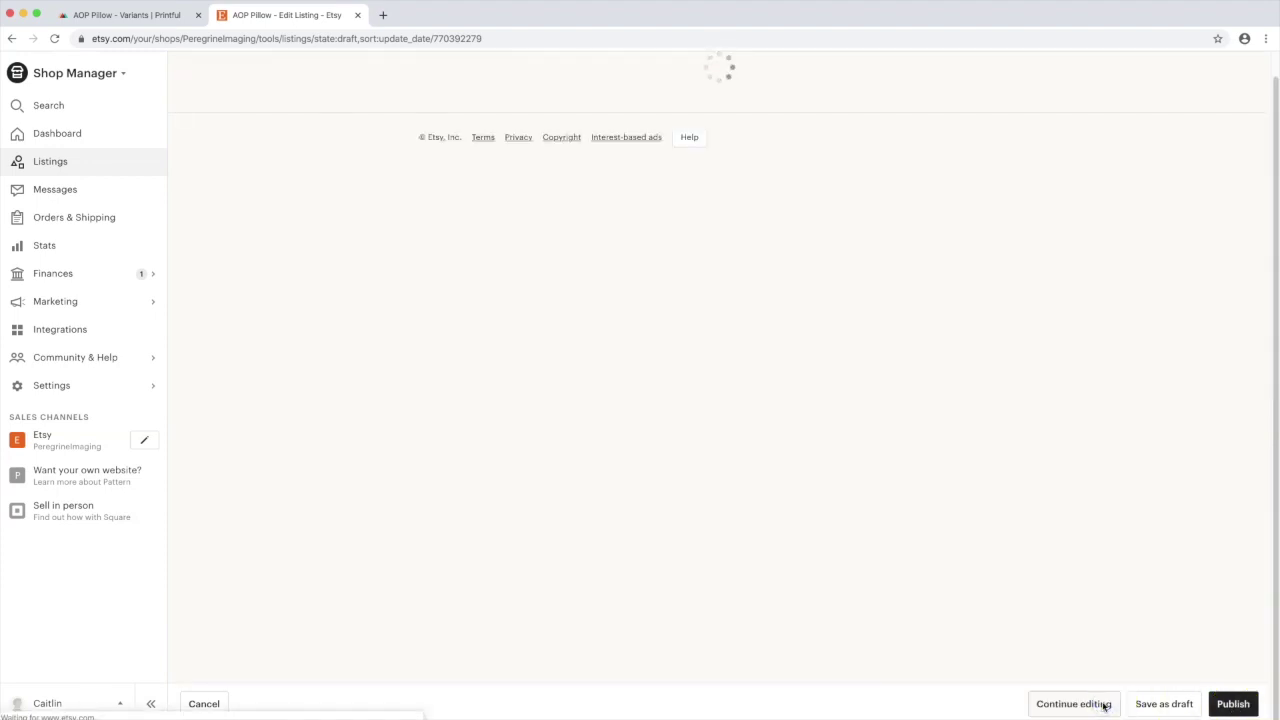
pyautogui.moveTo(1273, 432); pyautogui.dragTo(1276, 326)
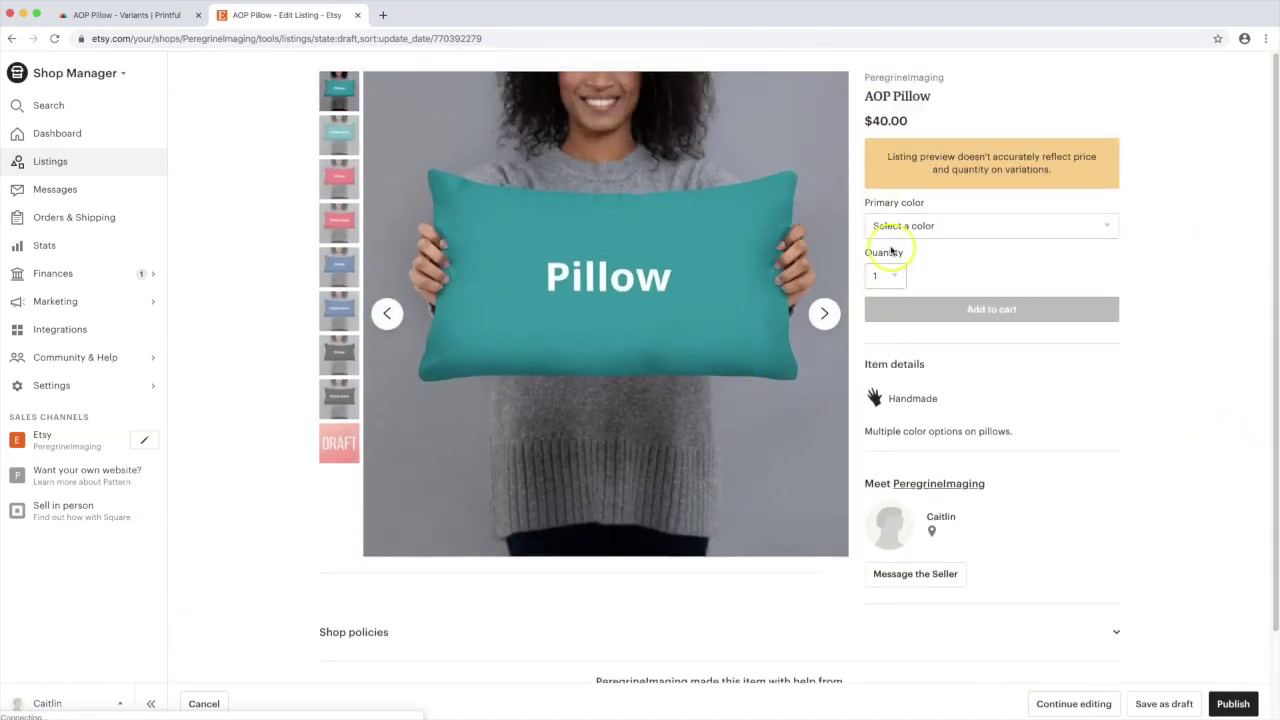
pyautogui.click(886, 226)
pyautogui.click(1043, 385)
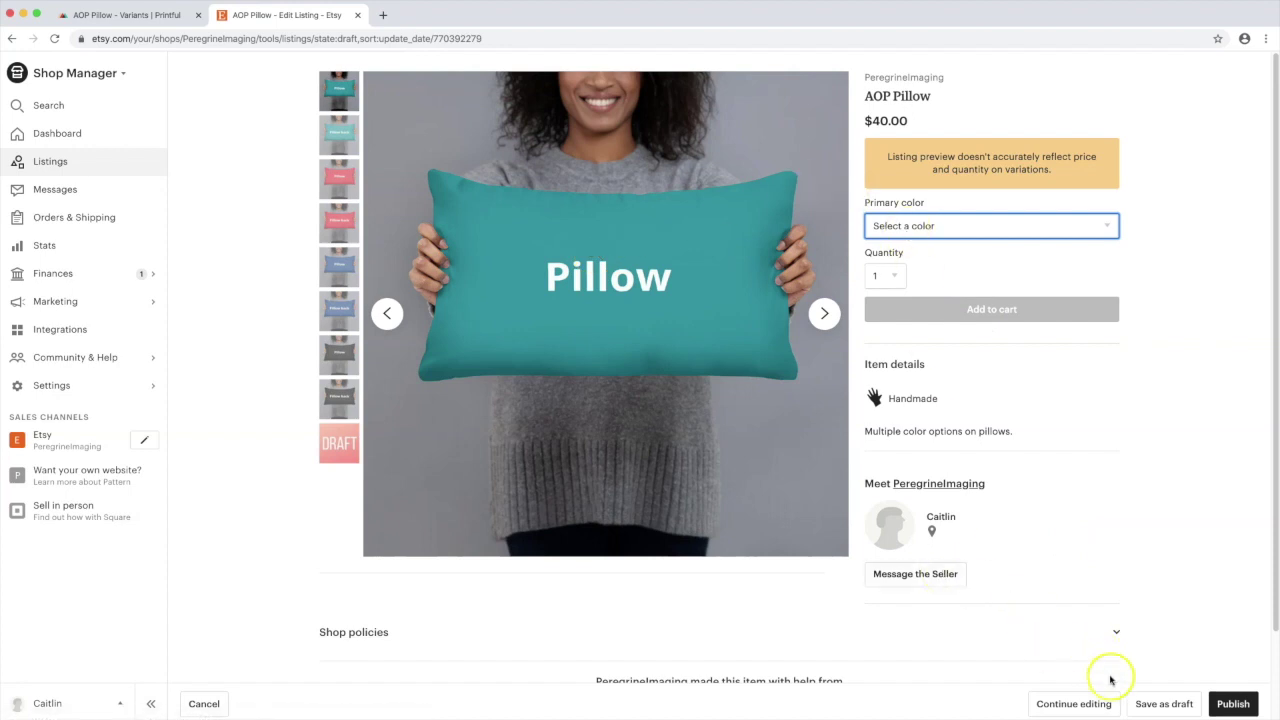
pyautogui.click(1076, 705)
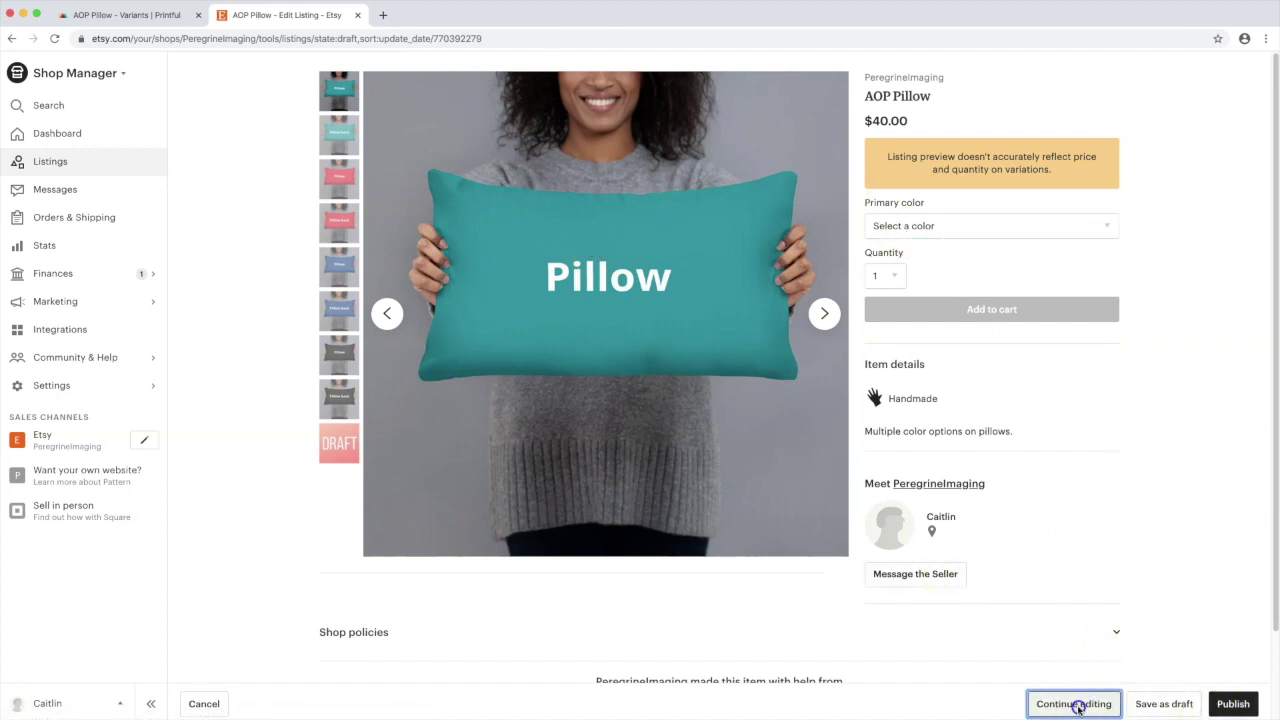
# Link the matching front pillow photos to the Black, Red, Blue and Teal variations and save the links
pyautogui.moveTo(1270, 152); pyautogui.dragTo(1220, 537)
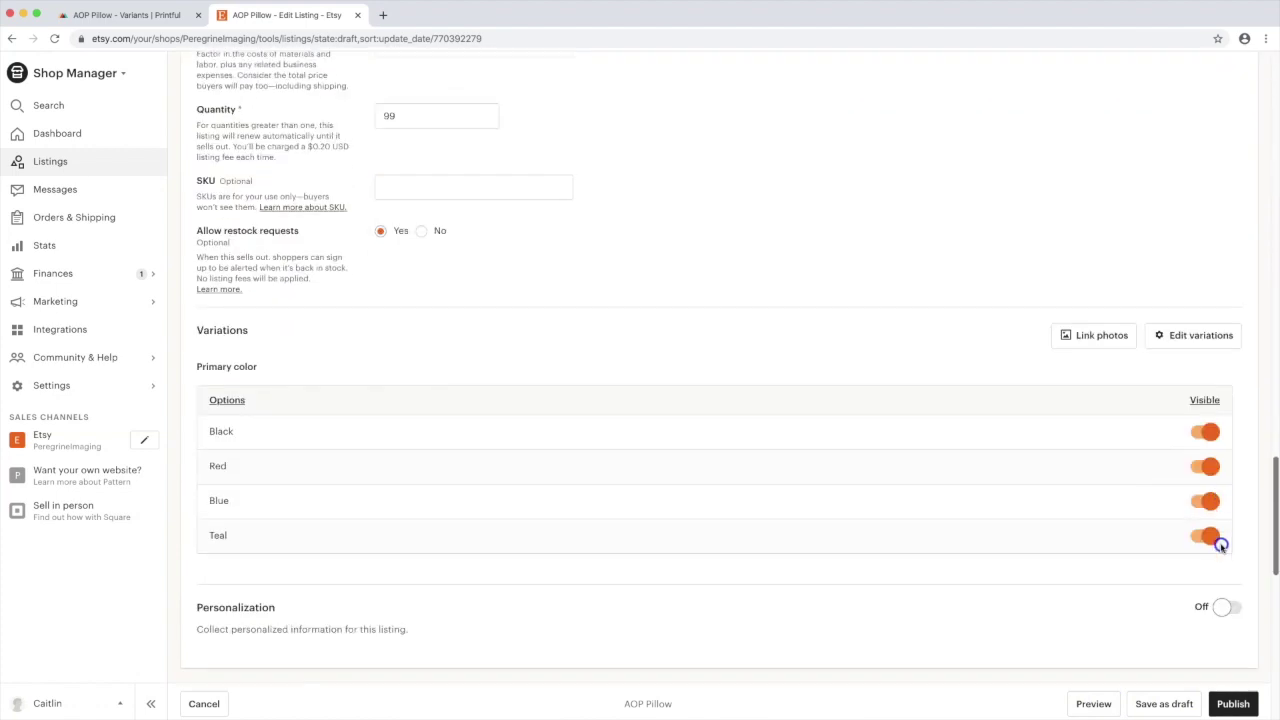
pyautogui.click(1070, 332)
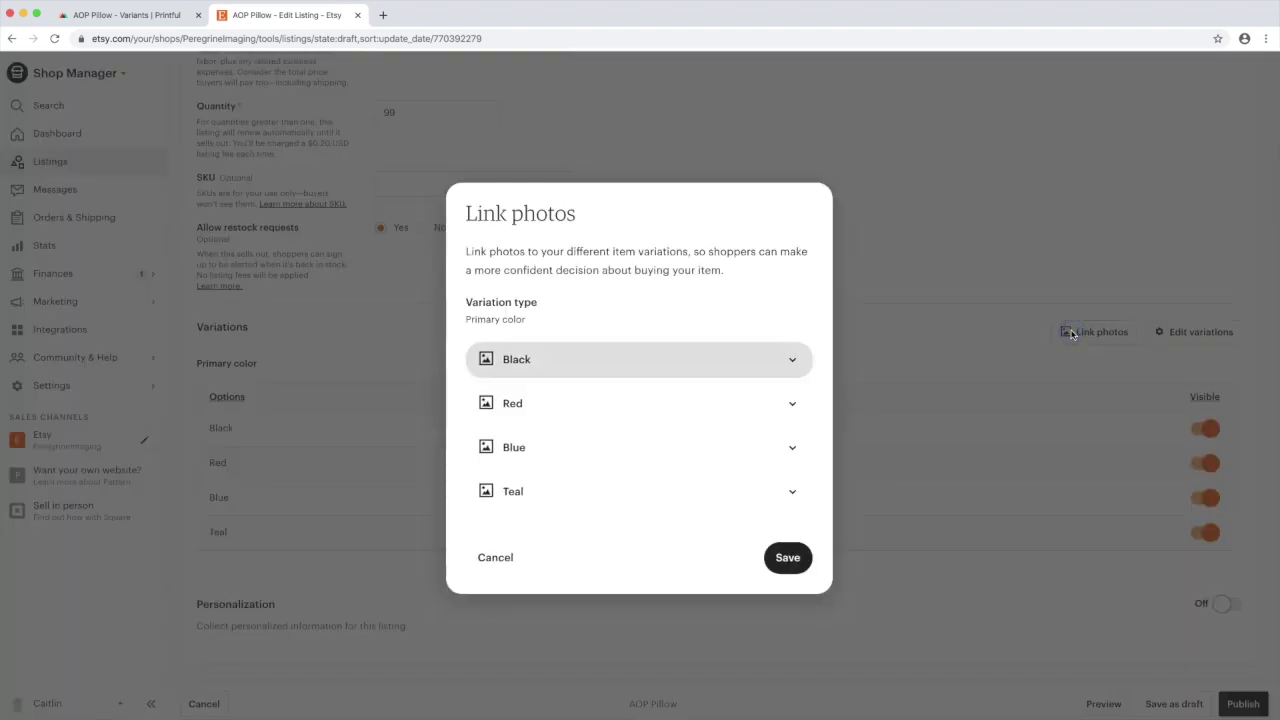
pyautogui.click(488, 359)
pyautogui.click(504, 452)
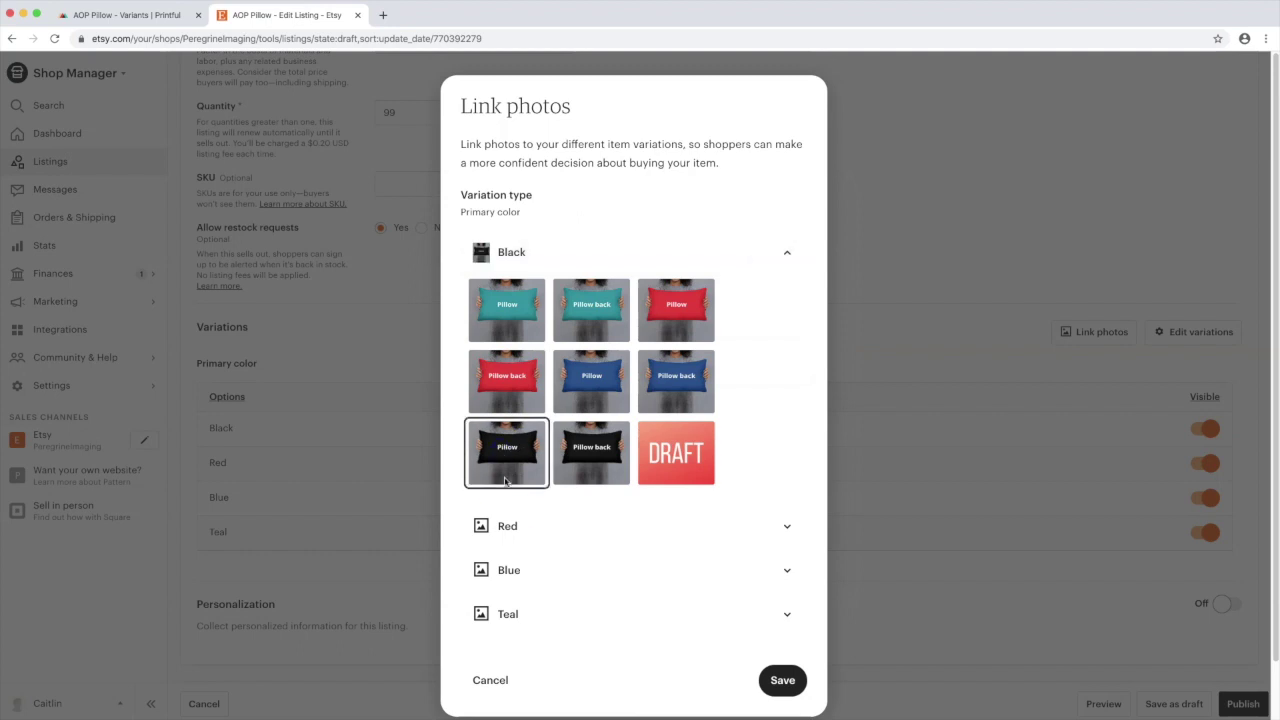
pyautogui.click(507, 526)
pyautogui.click(695, 350)
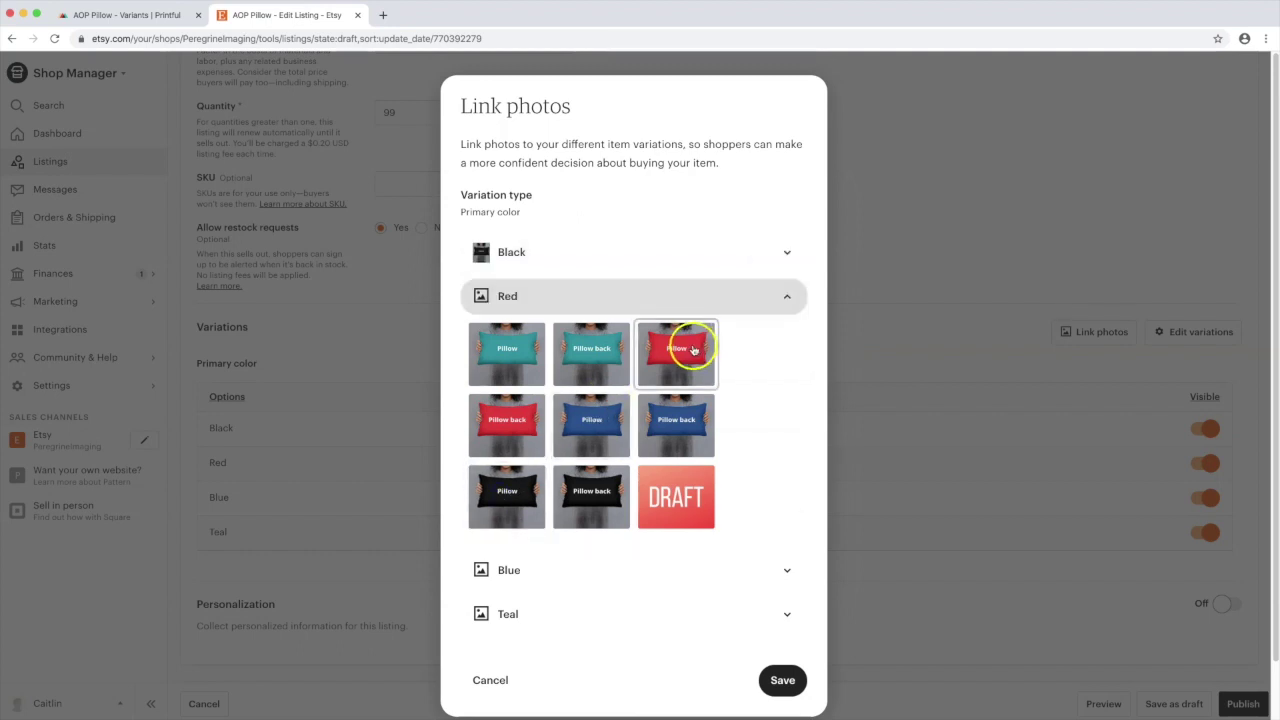
pyautogui.click(512, 570)
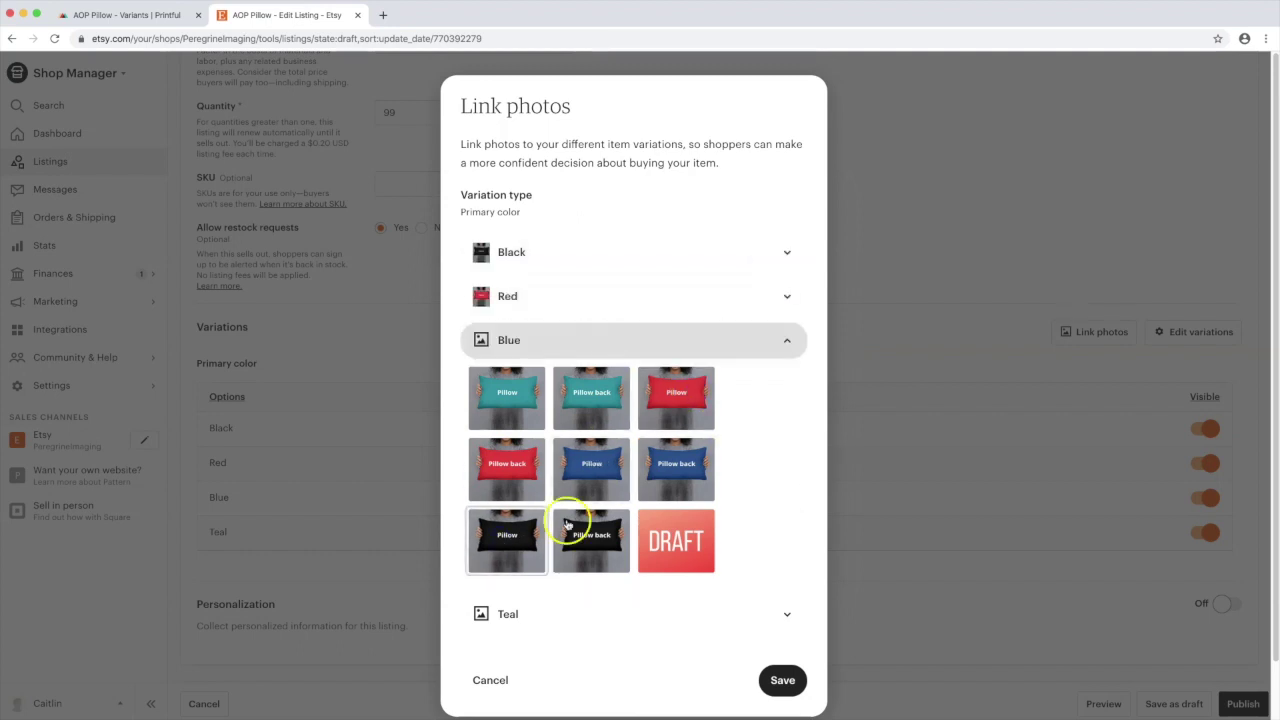
pyautogui.click(596, 450)
pyautogui.click(528, 612)
pyautogui.click(493, 436)
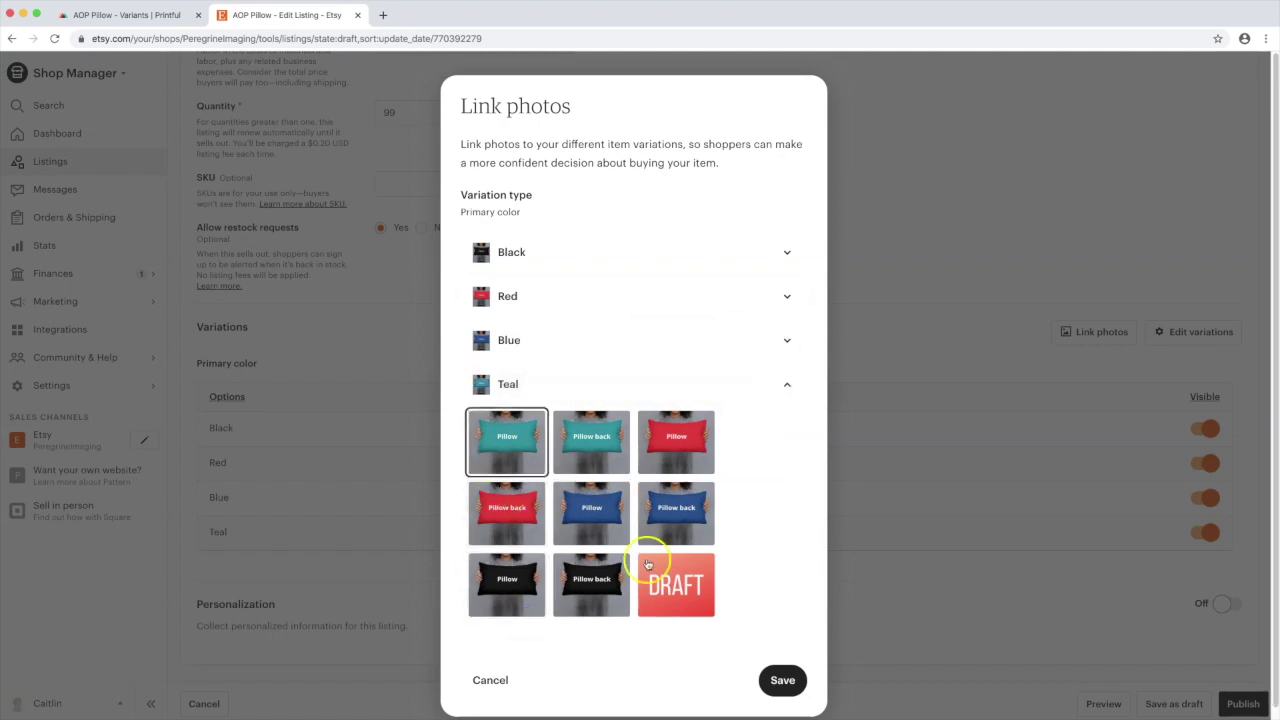
pyautogui.click(778, 681)
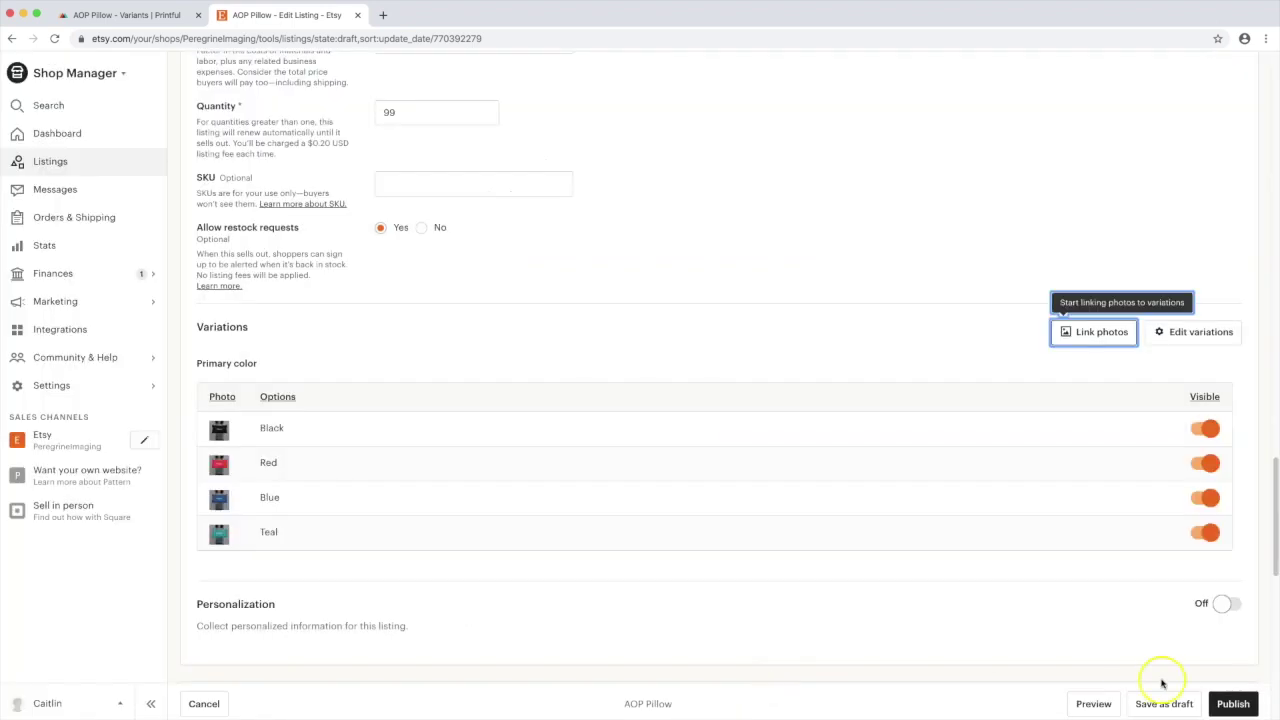
# Preview the listing again and select Red as the primary color
pyautogui.click(1093, 704)
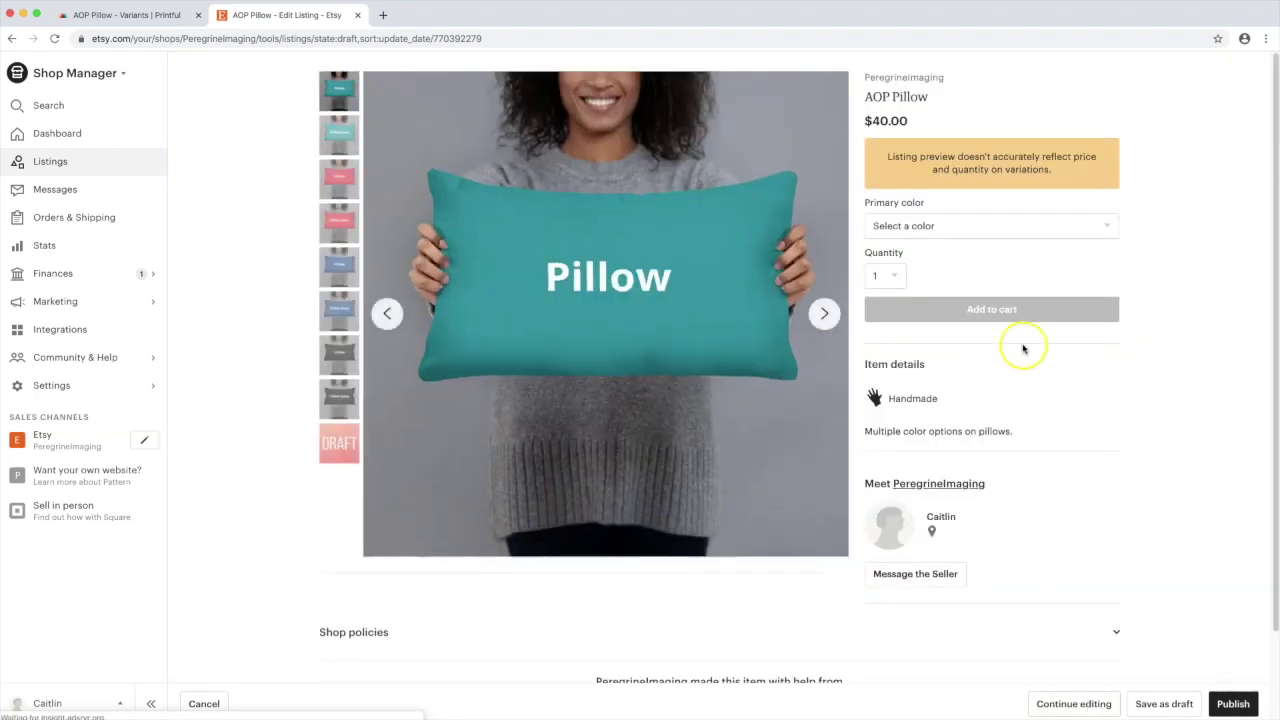
pyautogui.click(950, 229)
pyautogui.click(944, 251)
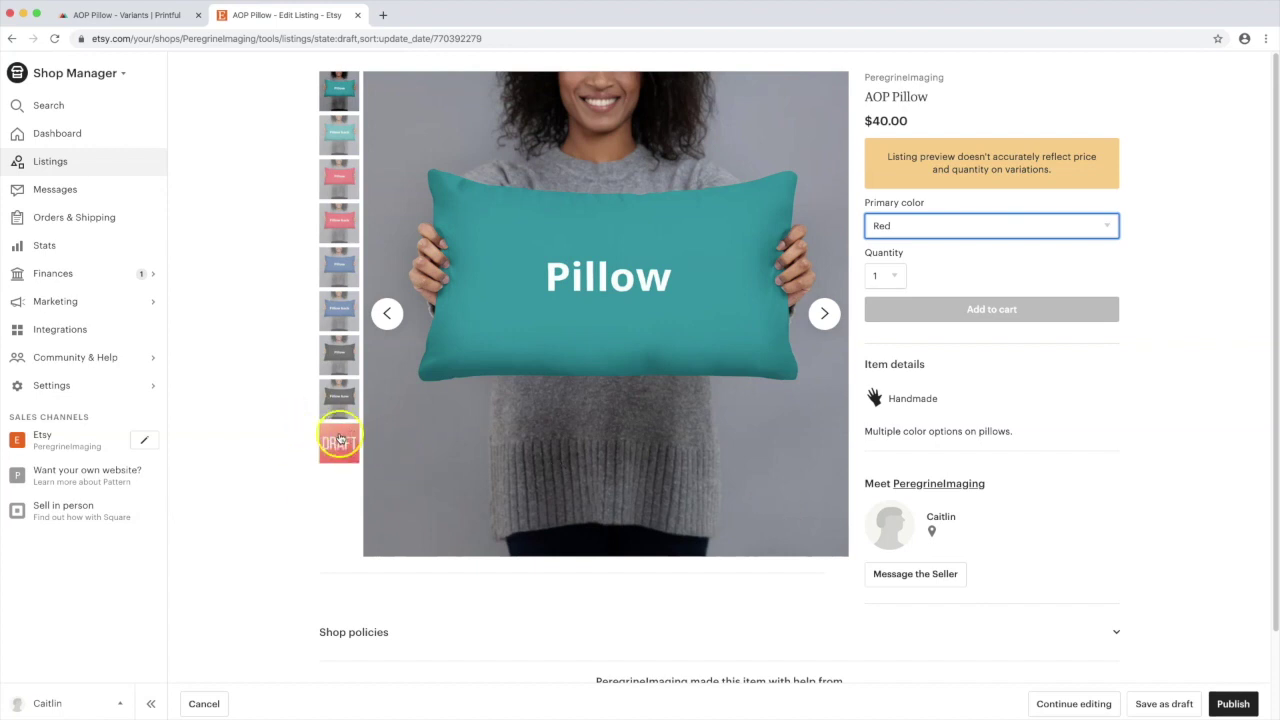
# Return to editing the listing and delete the DRAFT placeholder photo
pyautogui.click(1078, 705)
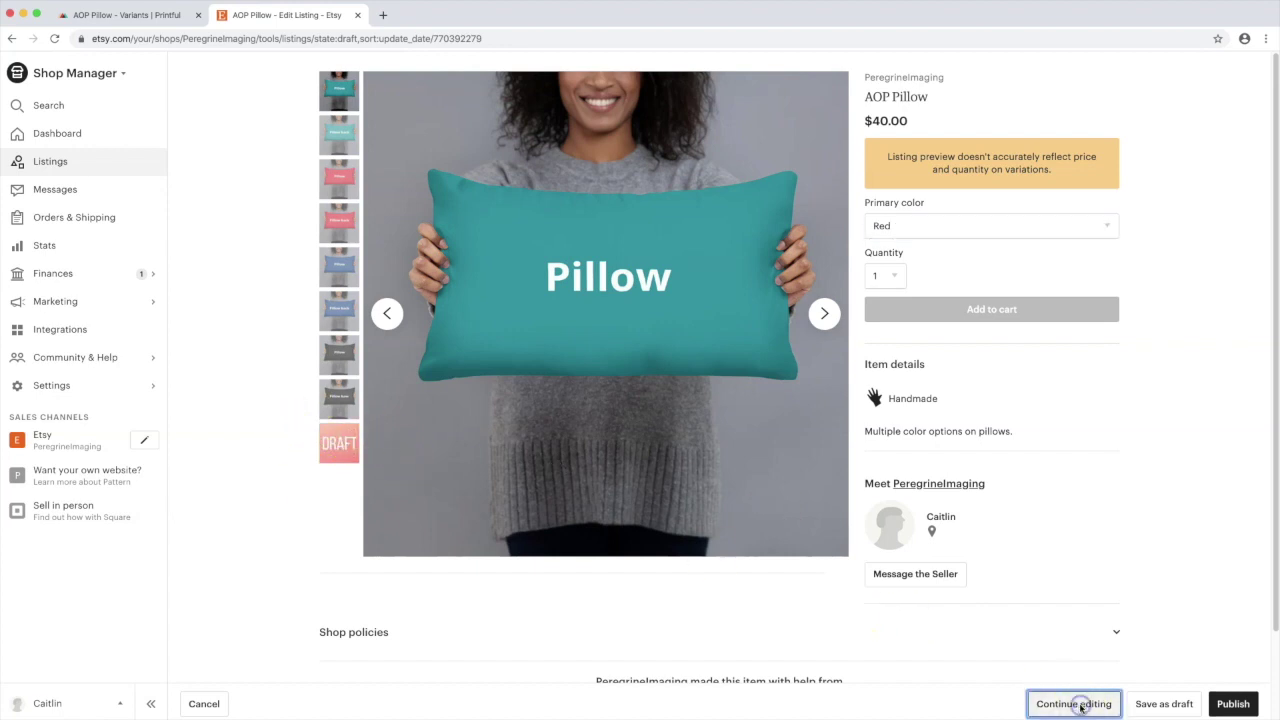
pyautogui.moveTo(428, 335)
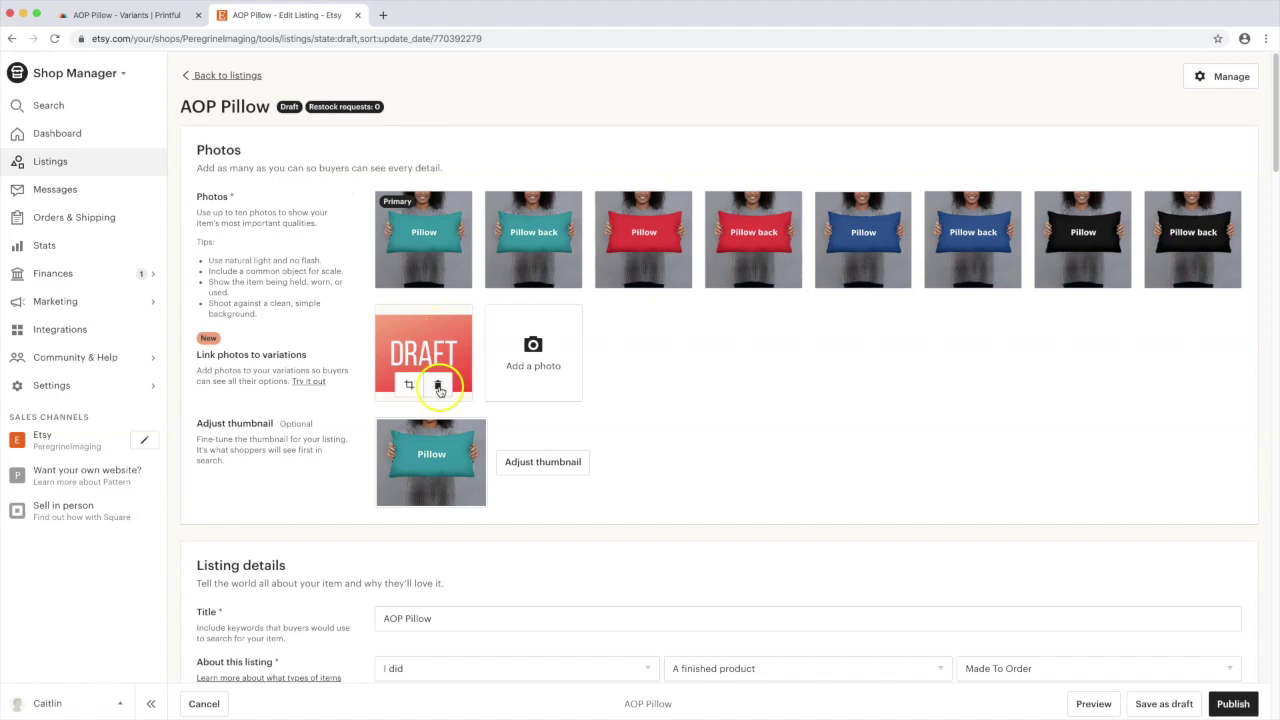
pyautogui.click(438, 386)
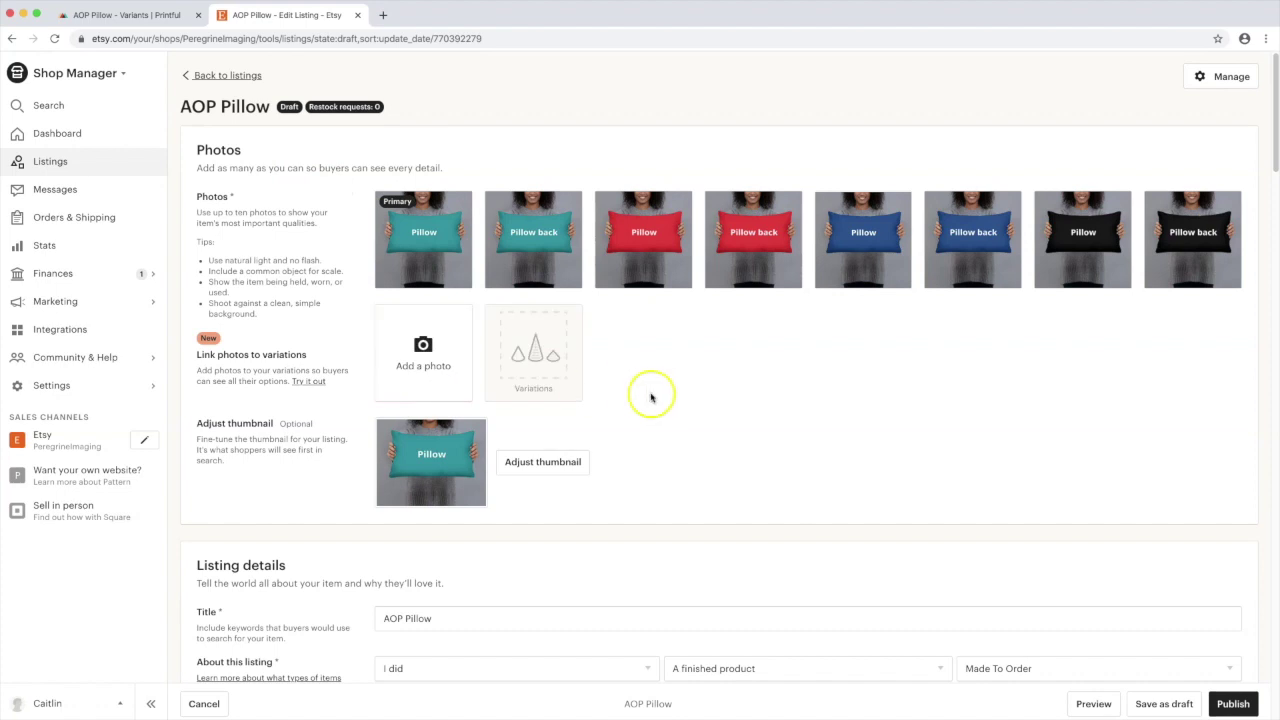